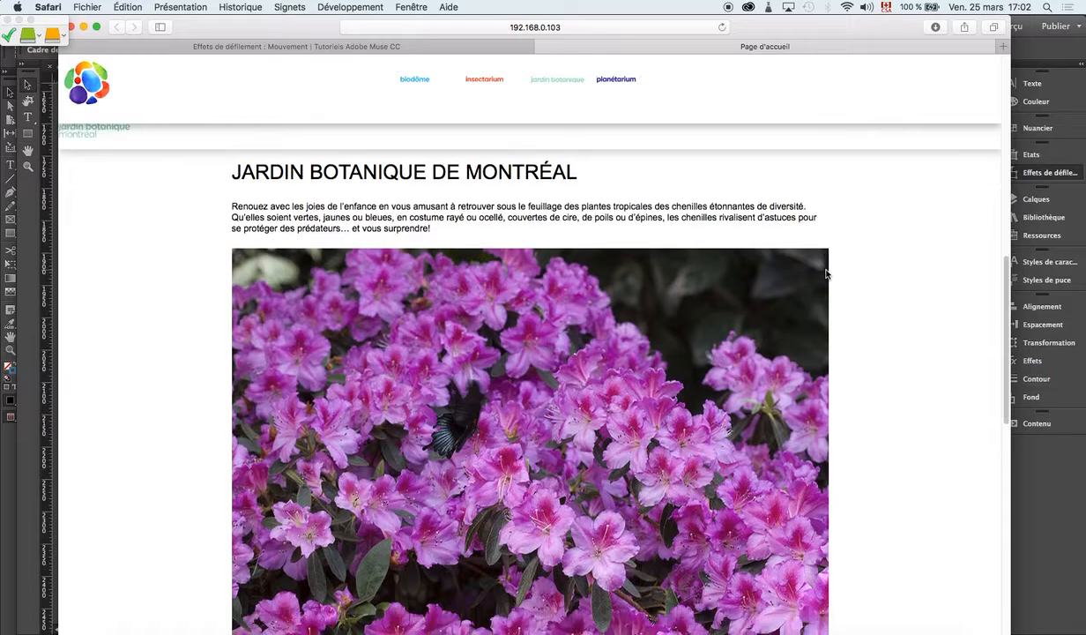
Test the insectarium and jardin botanique menu links on the home page preview and compare the sections they reach
{"action": "scroll", "coordinate": [826, 275], "scroll_direction": "up", "scroll_amount": 5}
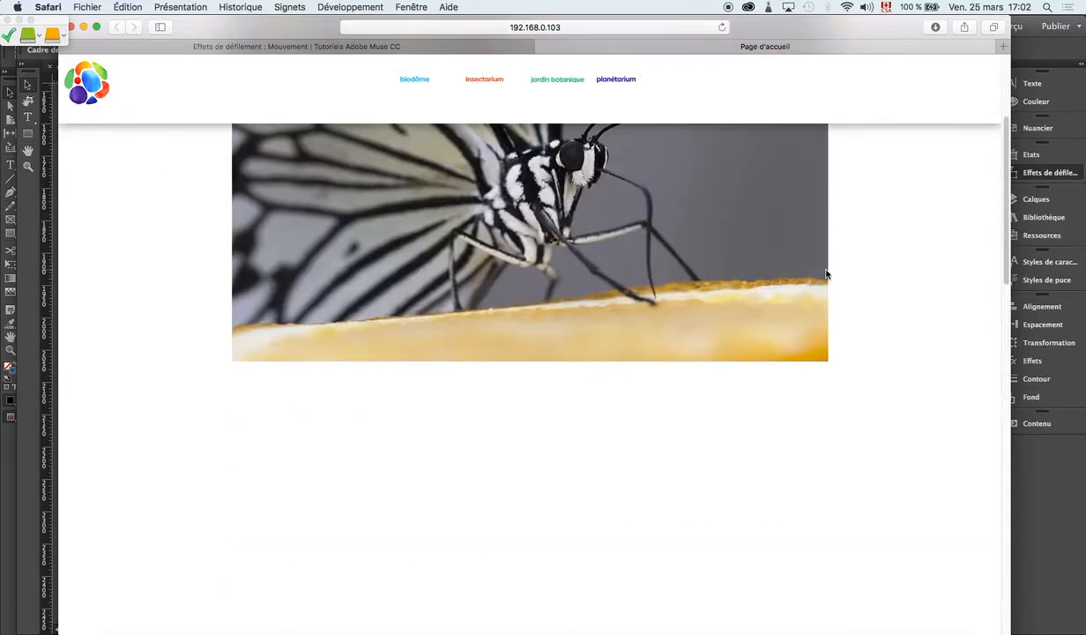
{"action": "scroll", "coordinate": [827, 275], "scroll_direction": "down", "scroll_amount": 10}
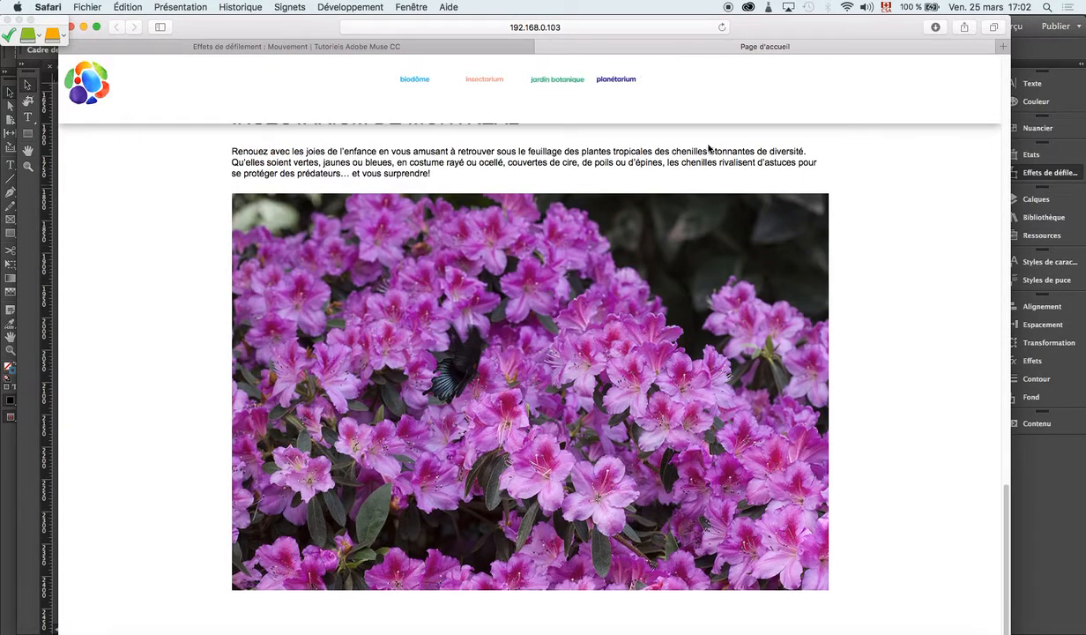
{"action": "left_click", "coordinate": [491, 82]}
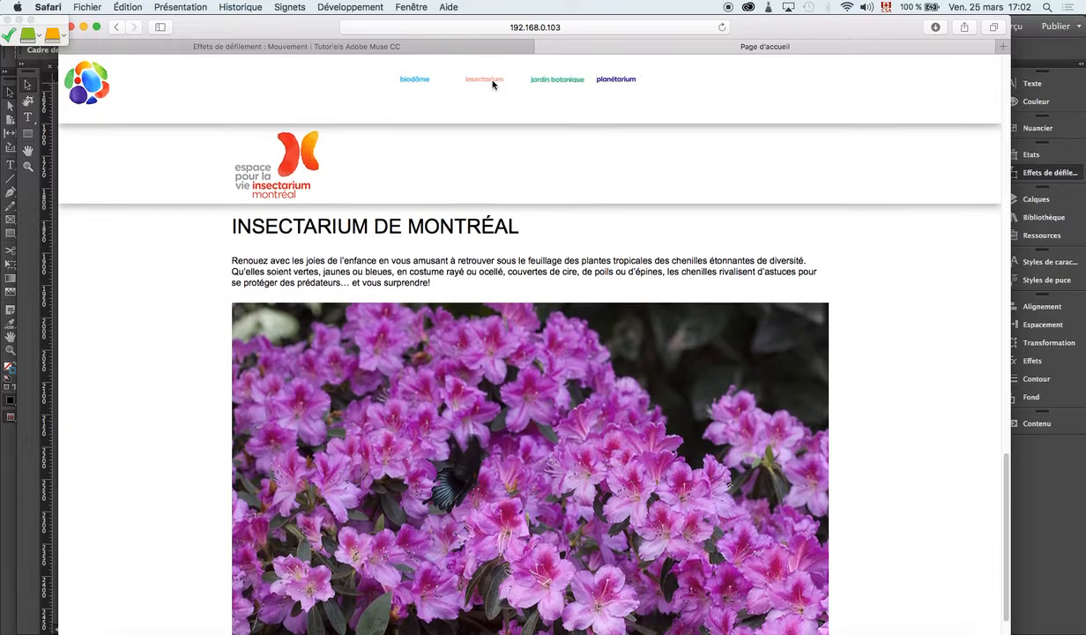
{"action": "left_click", "coordinate": [543, 83]}
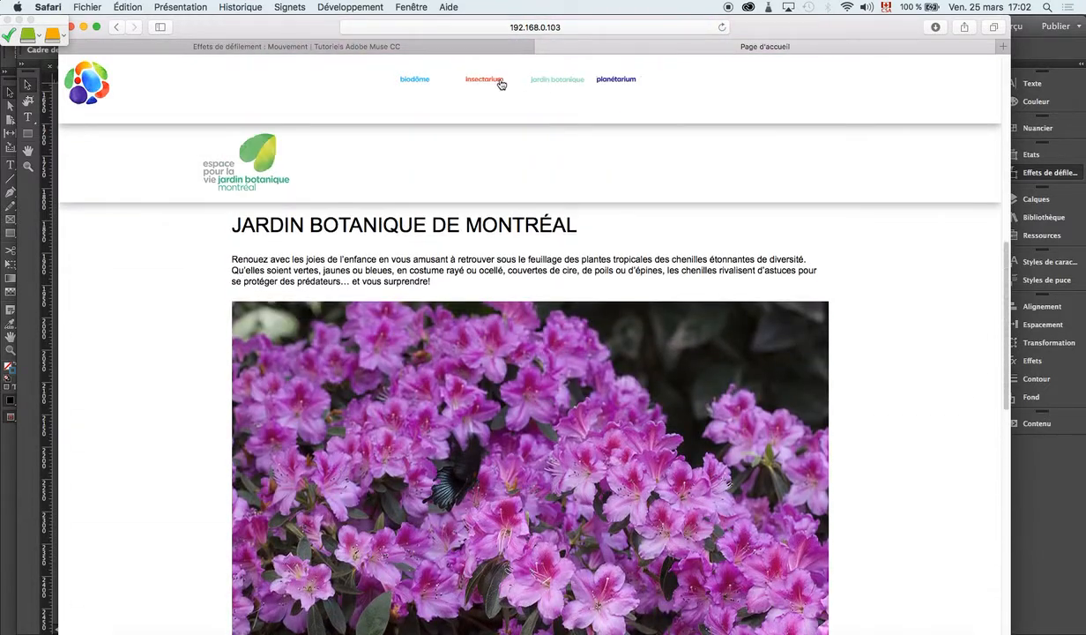
{"action": "left_click", "coordinate": [497, 80]}
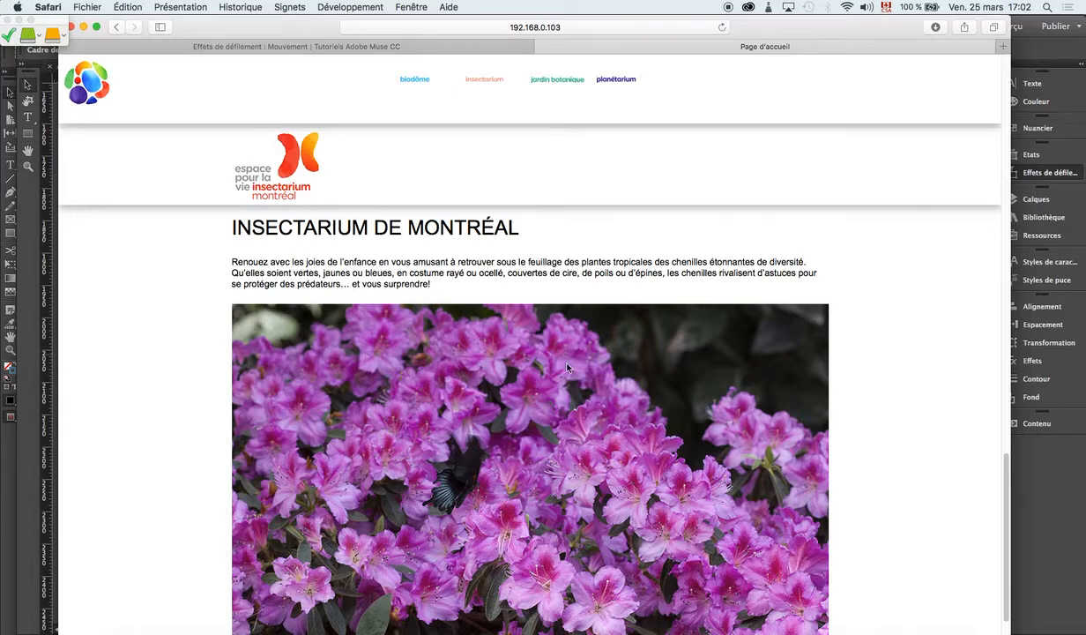
Switch to Adobe Muse CC, open the demo page and review its sections and header menu at 50% zoom
{"action": "key", "text": "super+Tab"}
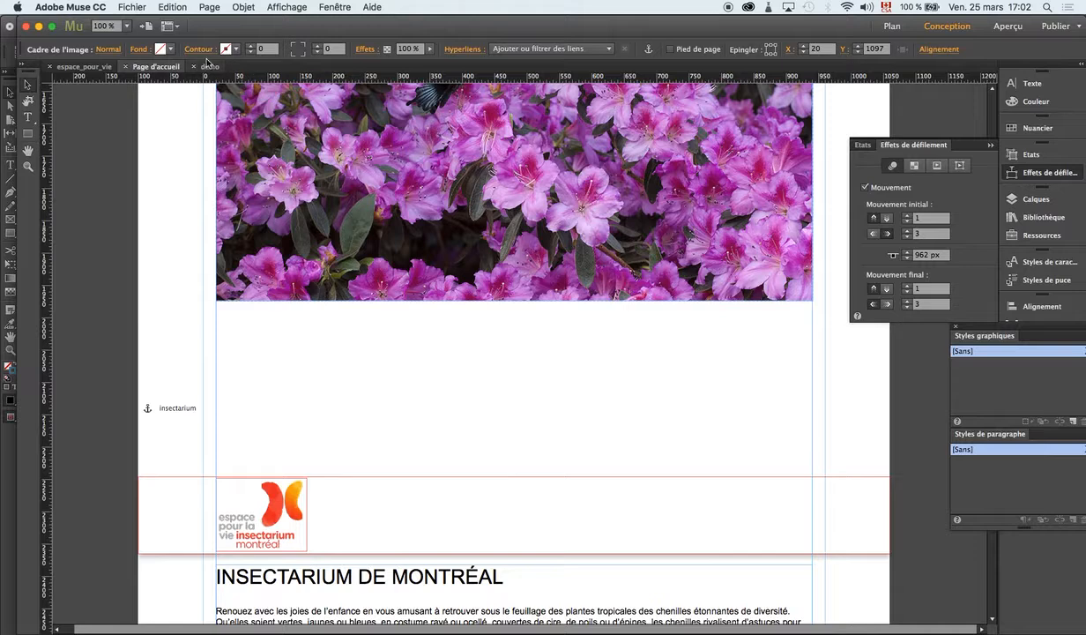
{"action": "left_click", "coordinate": [209, 66]}
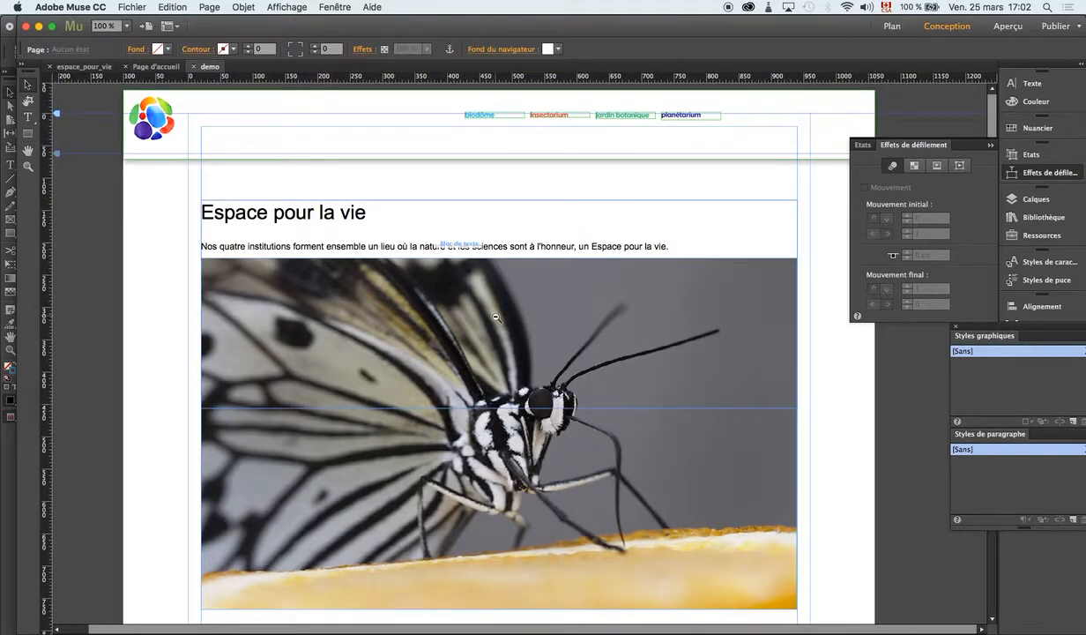
{"action": "key", "text": "super+minus"}
{"action": "key", "text": "super+minus"}
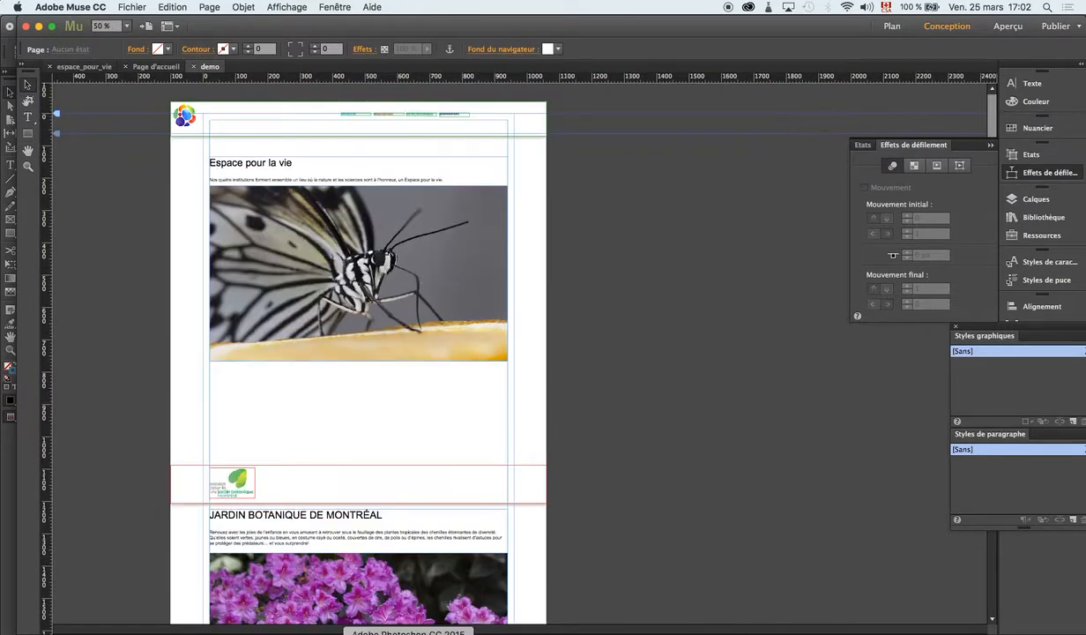
{"action": "scroll", "coordinate": [407, 475], "scroll_direction": "down", "scroll_amount": 10}
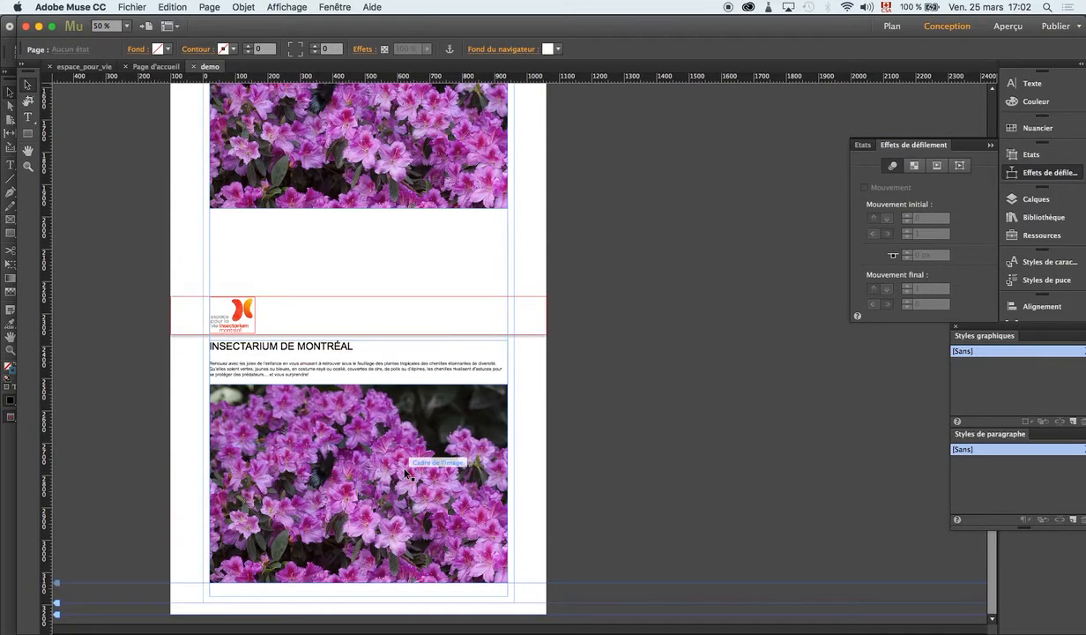
{"action": "scroll", "coordinate": [407, 475], "scroll_direction": "up", "scroll_amount": 10}
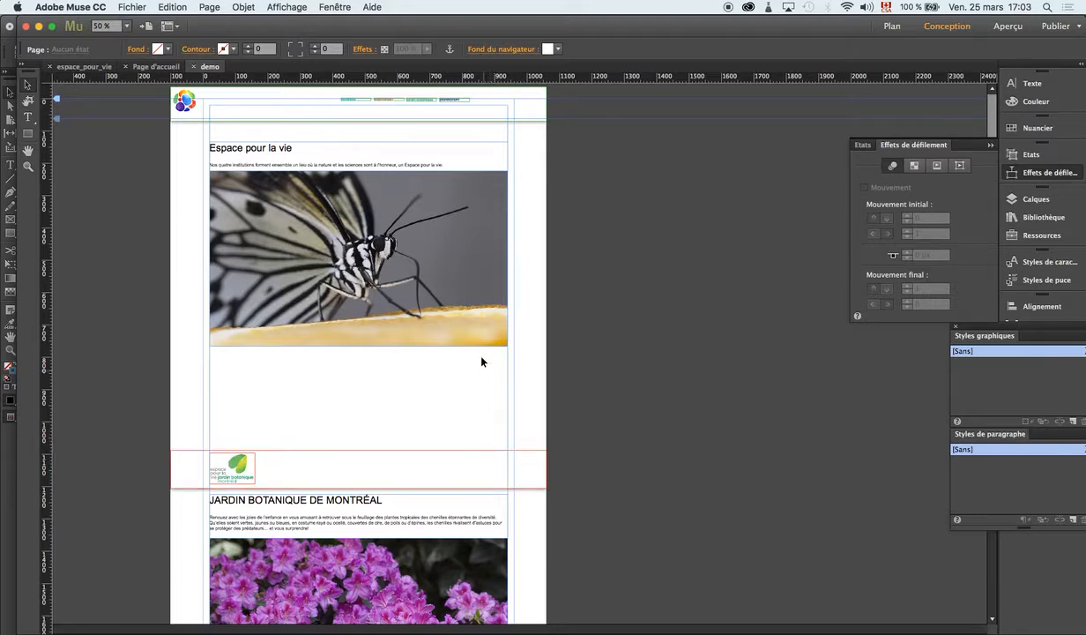
{"action": "left_click", "coordinate": [383, 100]}
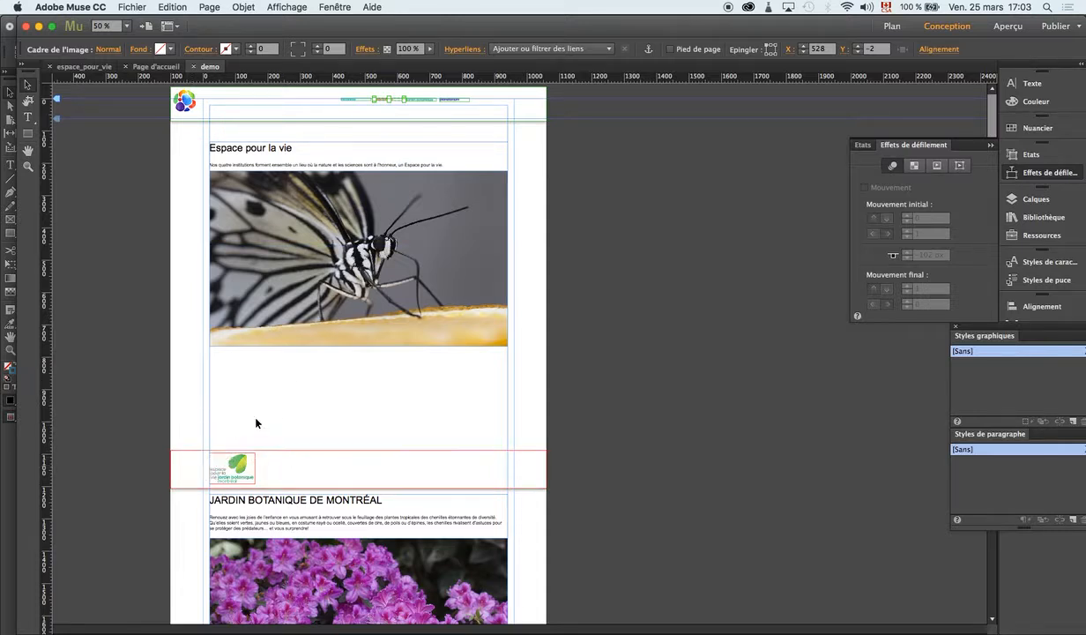
{"action": "left_click", "coordinate": [596, 272]}
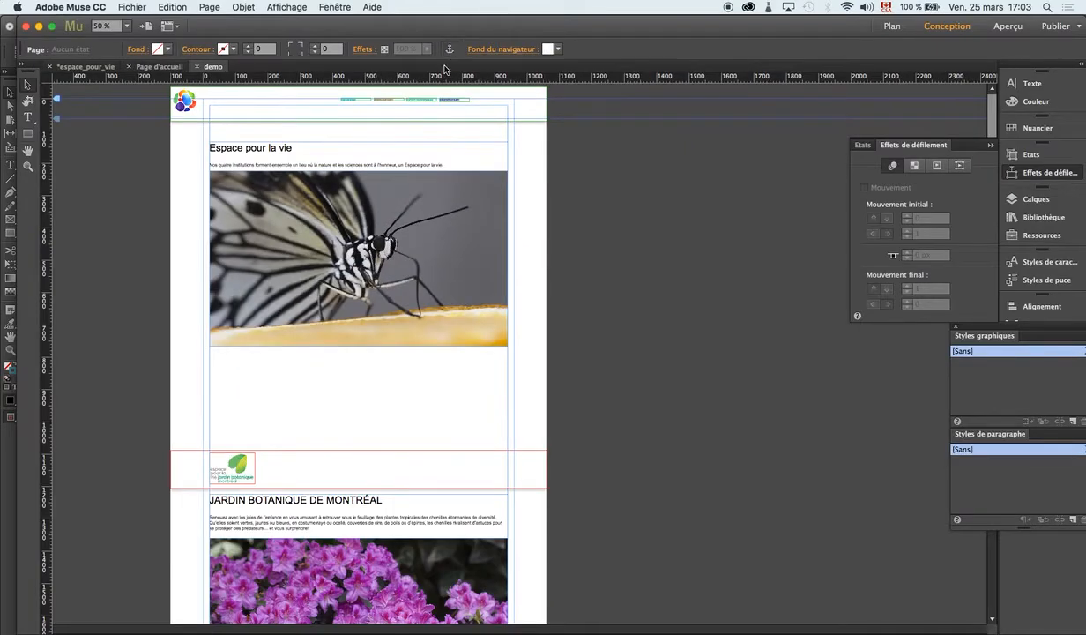
Place an anchor named "jardin" in the page margin above the Jardin botanique banner, at X -76, Y 968
{"action": "left_click_drag", "start_coordinate": [449, 49], "coordinate": [184, 415]}
{"action": "left_click", "coordinate": [179, 415]}
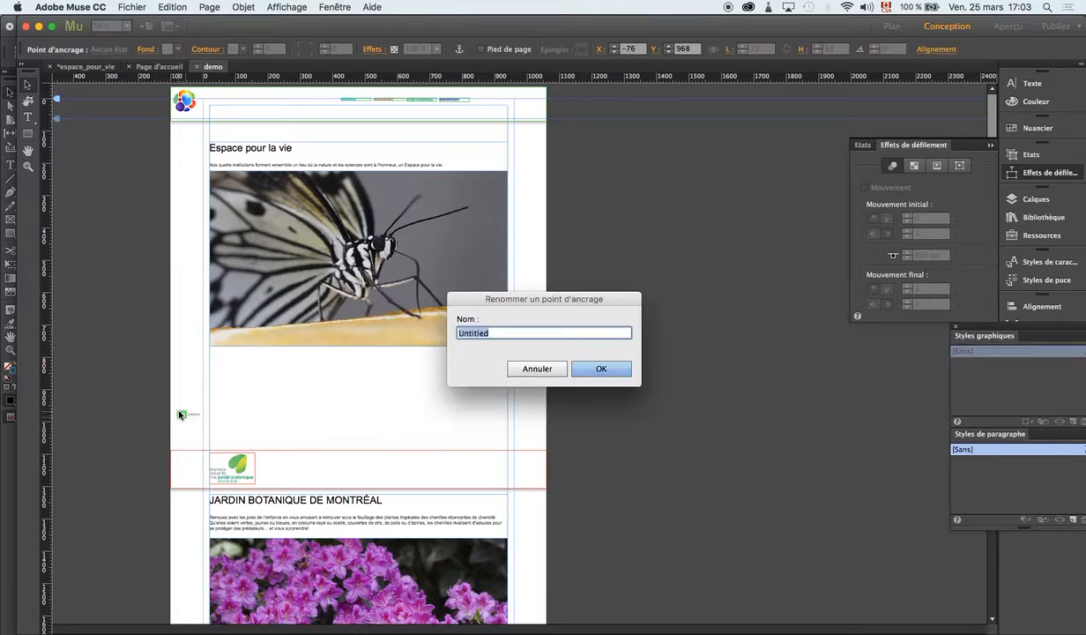
{"action": "type", "text": "jardin"}
{"action": "key", "text": "Return"}
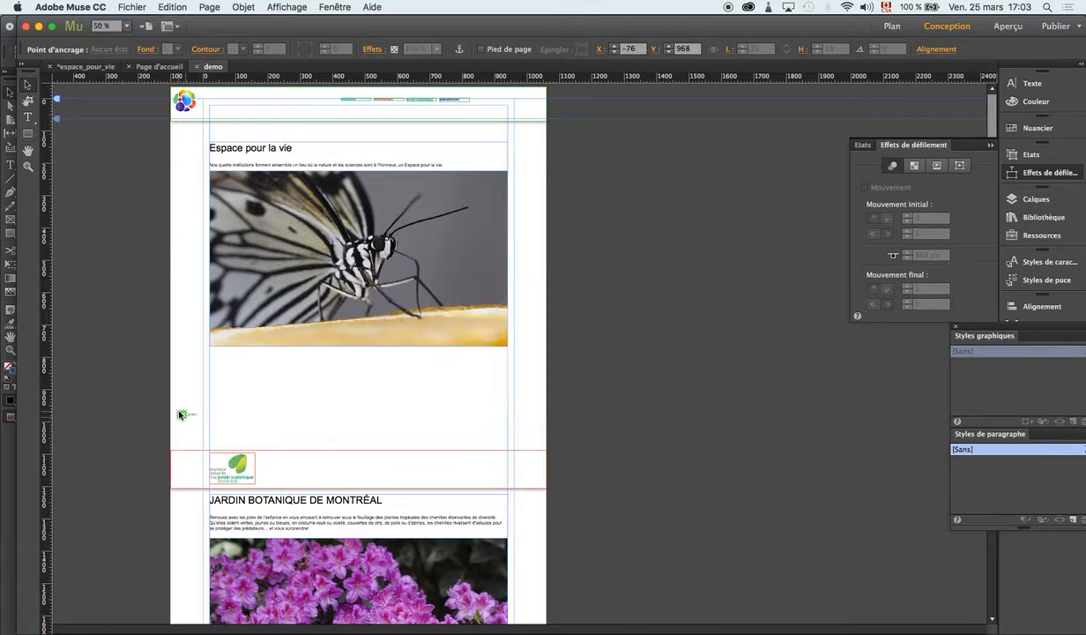
Place an anchor named "insectarium" in the page margin above the Insectarium banner, at X -76, Y 2102
{"action": "scroll", "coordinate": [247, 529], "scroll_direction": "down", "scroll_amount": 5}
{"action": "scroll", "coordinate": [269, 483], "scroll_direction": "down", "scroll_amount": 8}
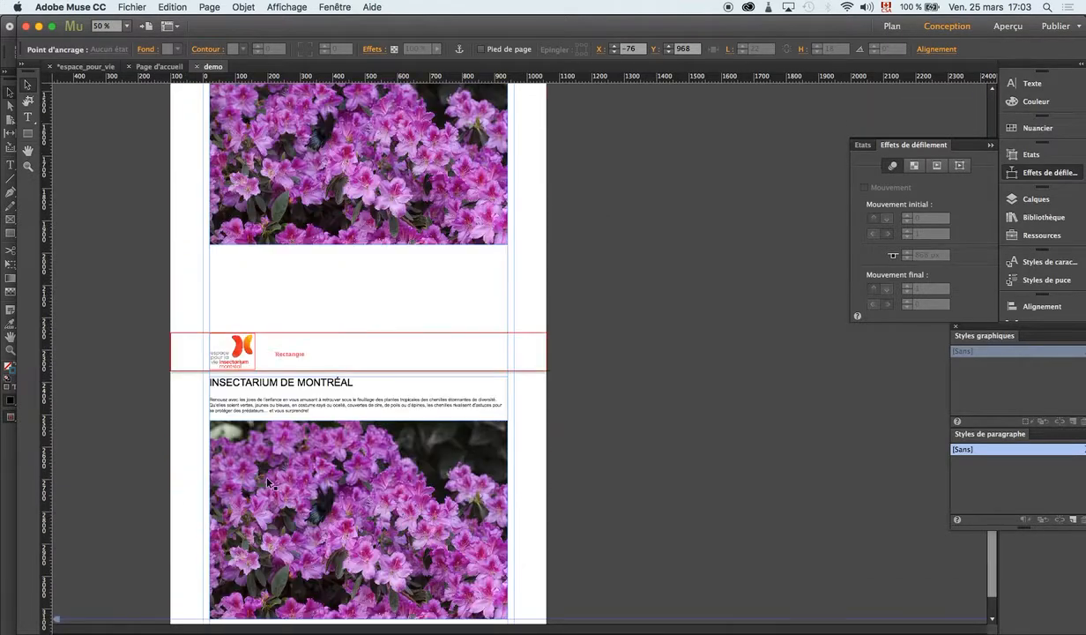
{"action": "left_click_drag", "start_coordinate": [459, 55], "coordinate": [197, 304]}
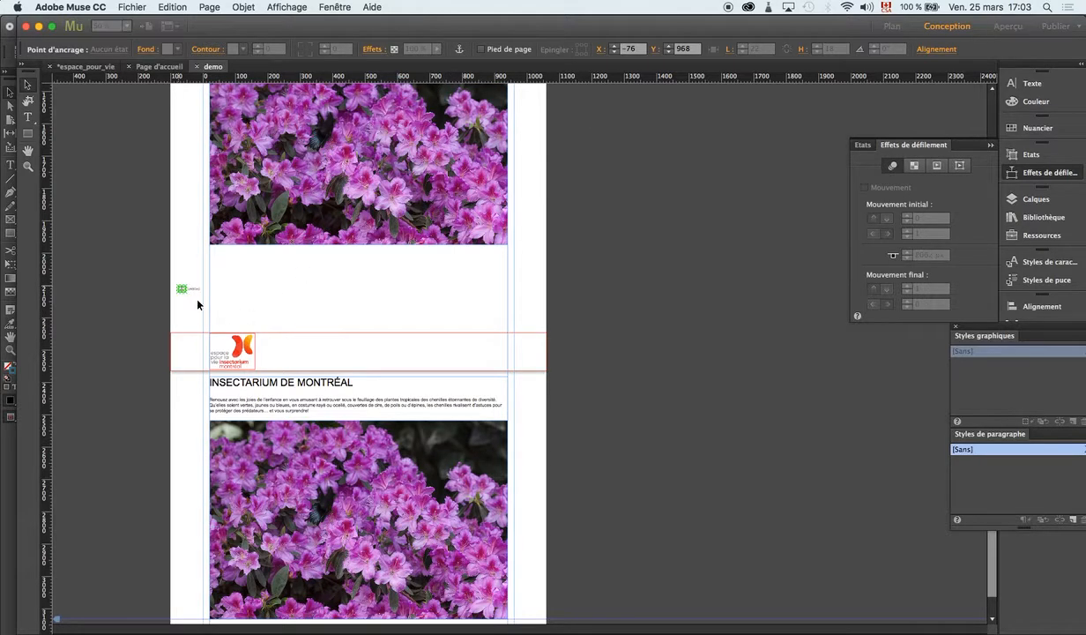
{"action": "type", "text": "inse"}
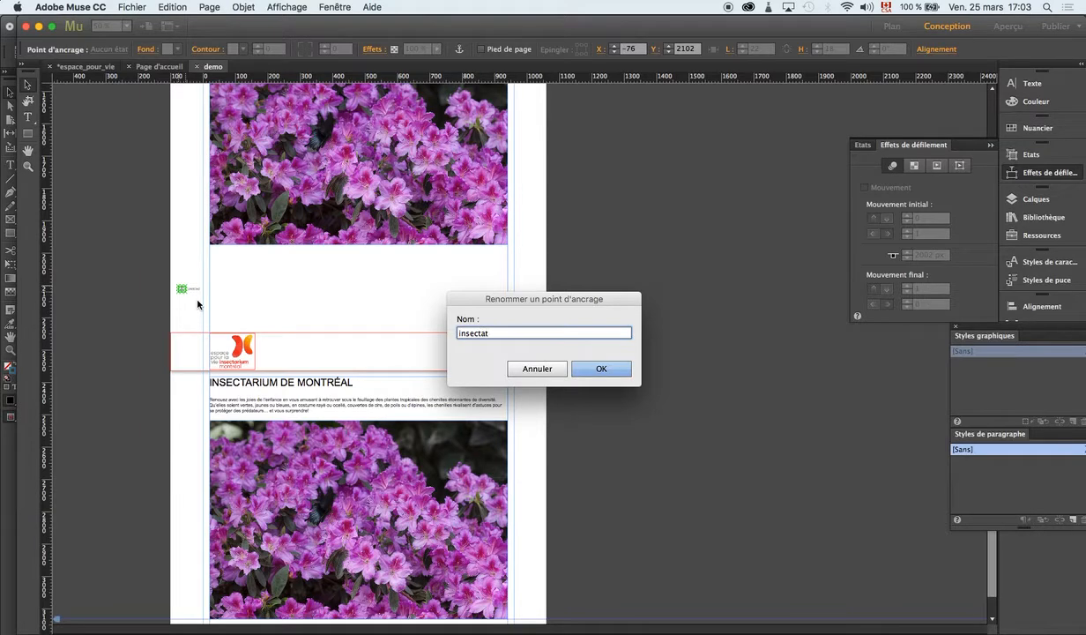
{"action": "type", "text": "ctarium"}
{"action": "key", "text": "Return"}
Link the jardin botanique menu image in the header to the demo page's jardin anchor
{"action": "scroll", "coordinate": [274, 272], "scroll_direction": "up", "scroll_amount": 10}
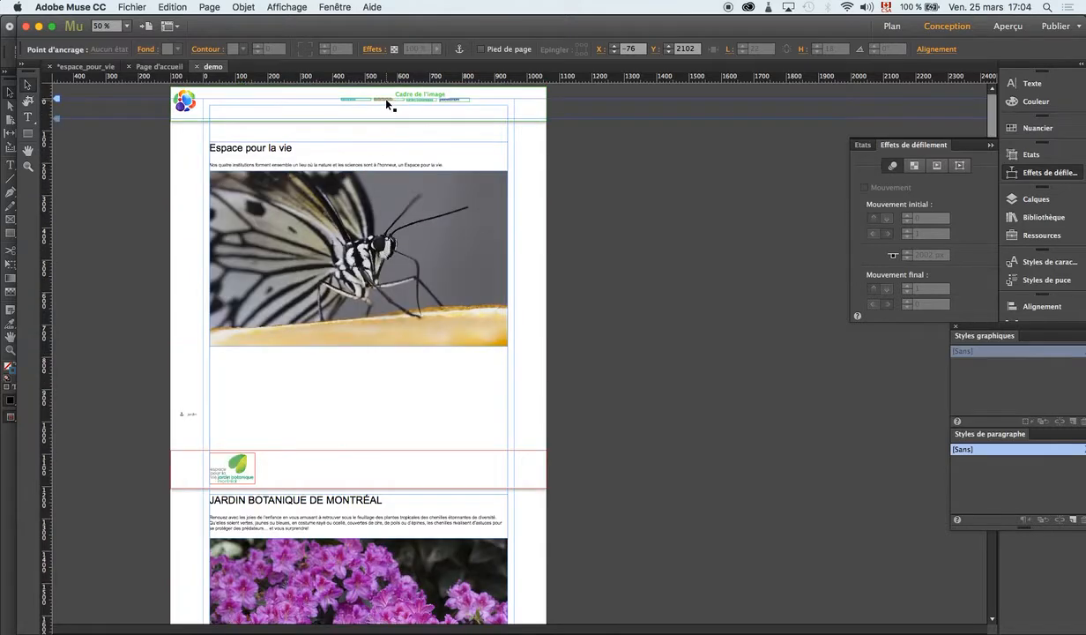
{"action": "left_click", "coordinate": [421, 101]}
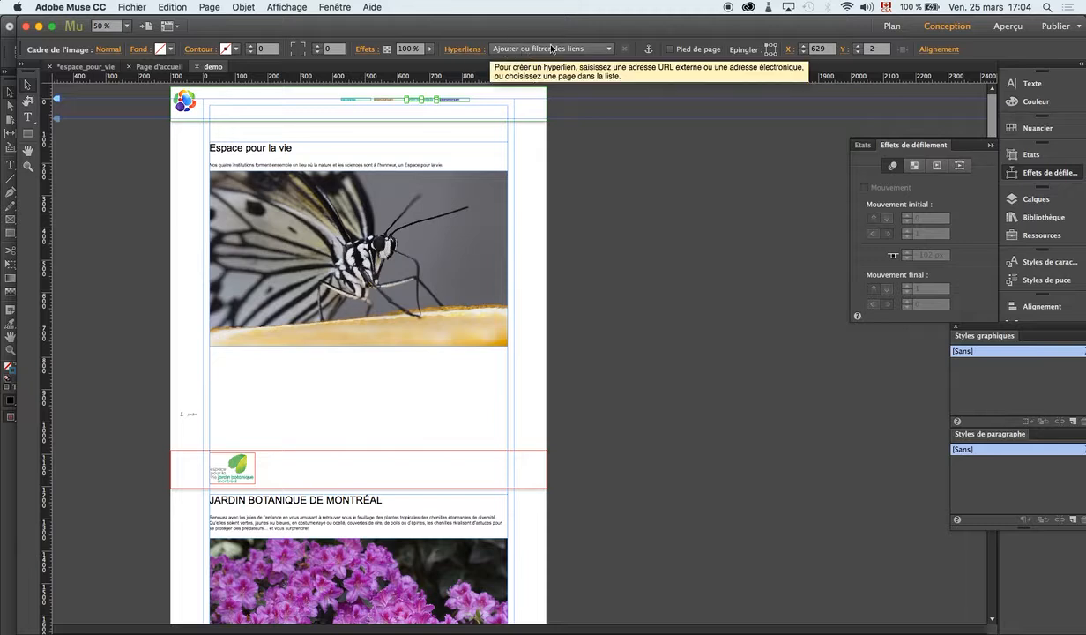
{"action": "left_click", "coordinate": [582, 48]}
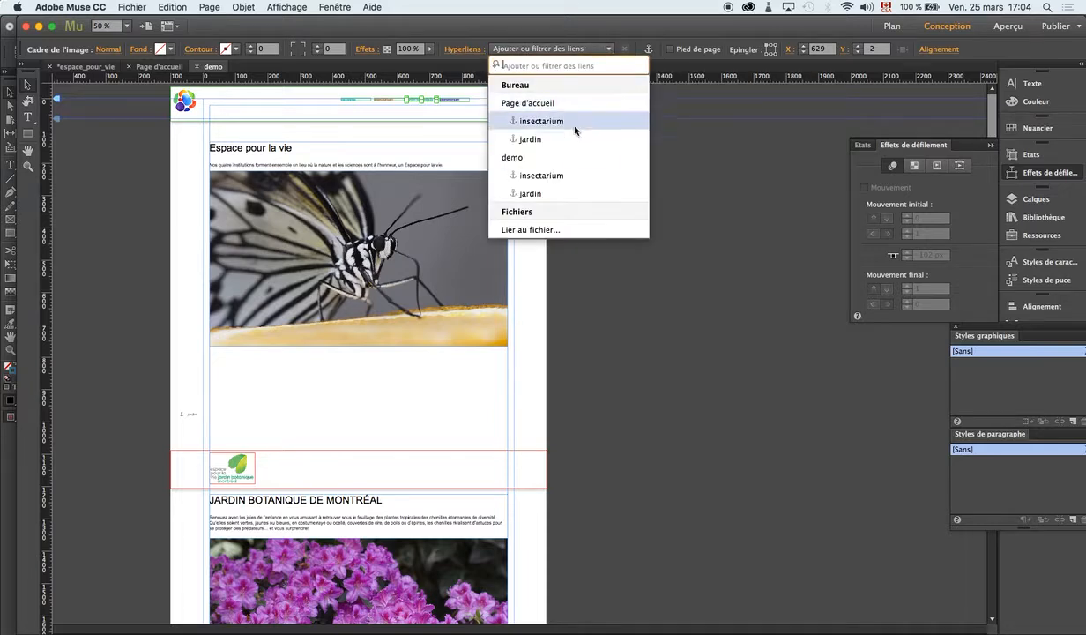
{"action": "left_click", "coordinate": [572, 193]}
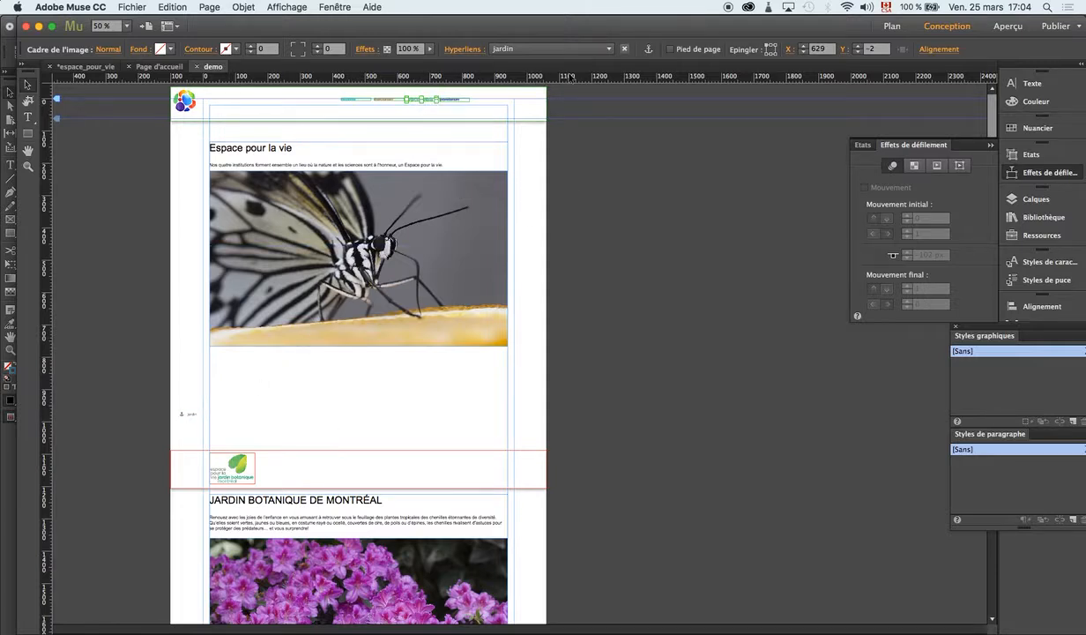
Link the insectarium menu image in the header to the demo page's insectarium anchor
{"action": "left_click", "coordinate": [393, 103]}
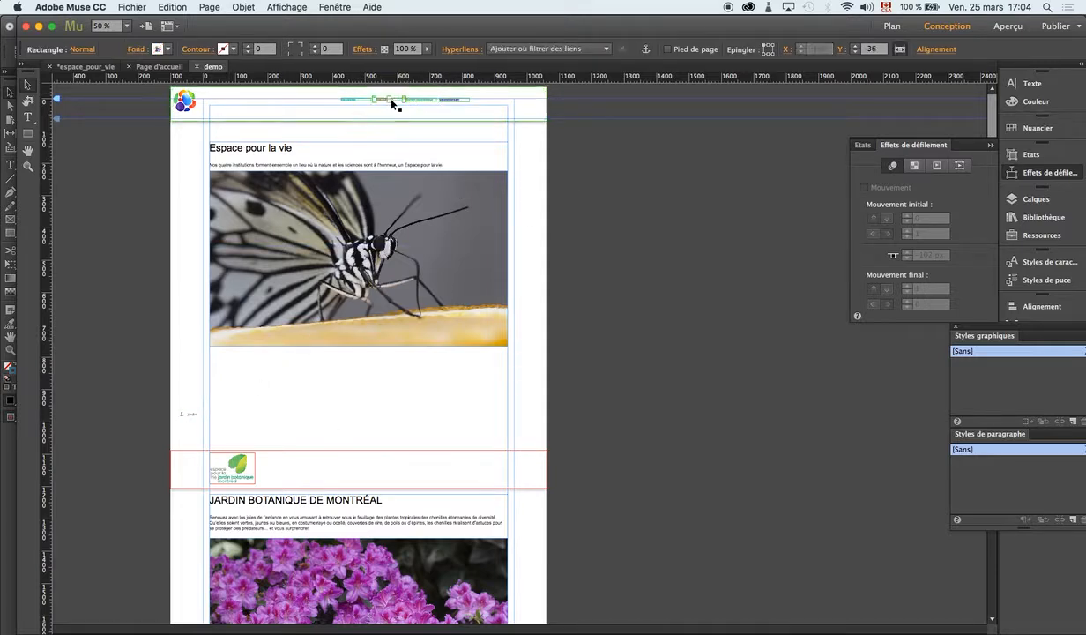
{"action": "left_click", "coordinate": [376, 96]}
{"action": "scroll", "coordinate": [410, 201], "scroll_direction": "down", "scroll_amount": 5}
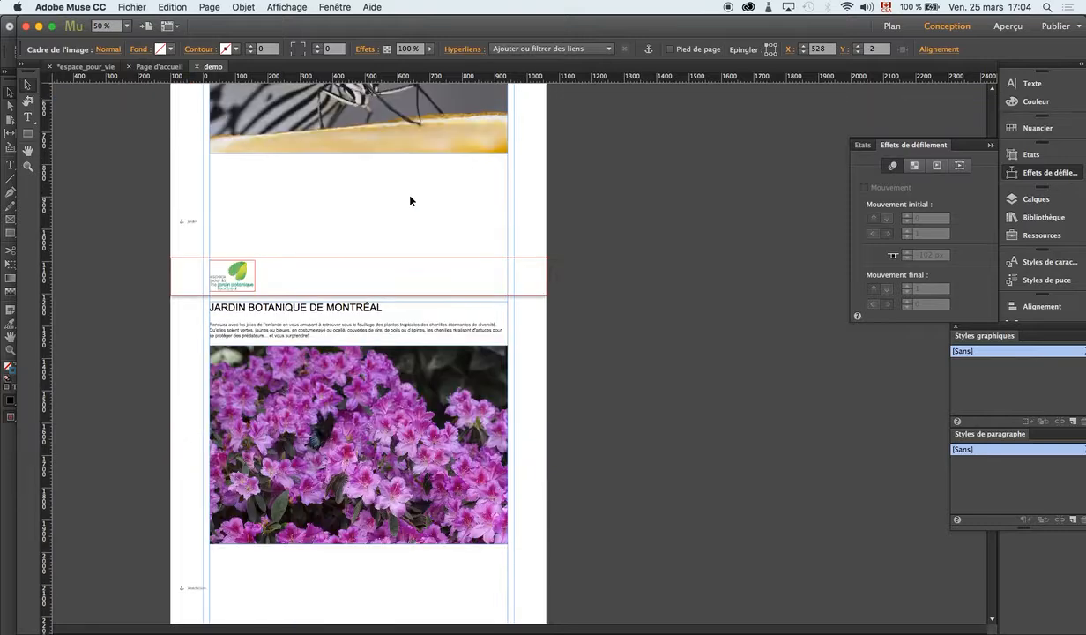
{"action": "scroll", "coordinate": [410, 201], "scroll_direction": "up", "scroll_amount": 5}
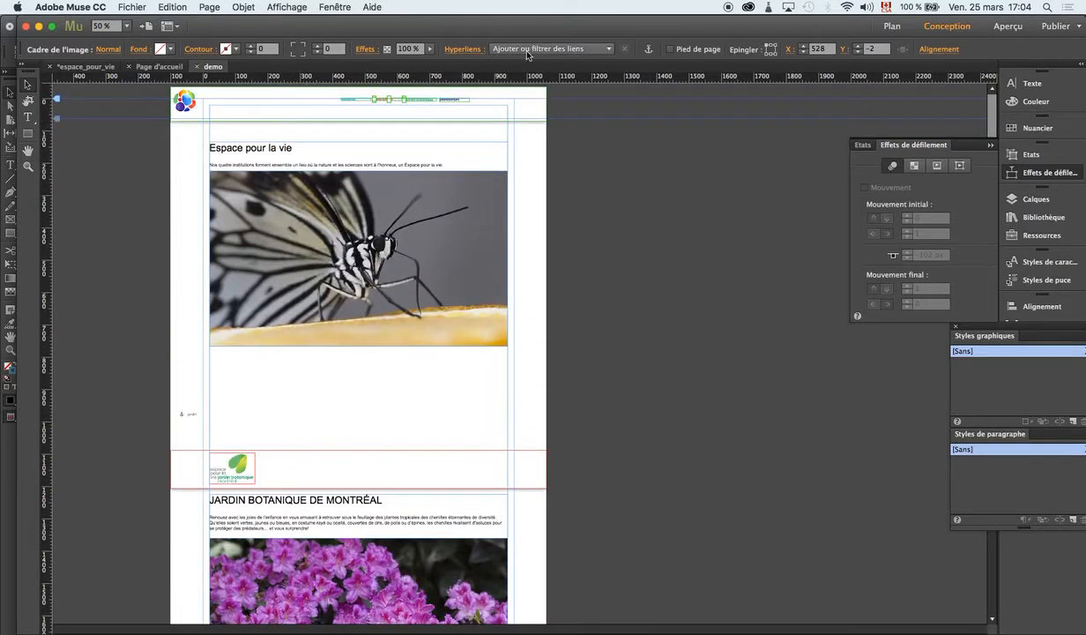
{"action": "left_click", "coordinate": [507, 49]}
{"action": "left_click", "coordinate": [547, 176]}
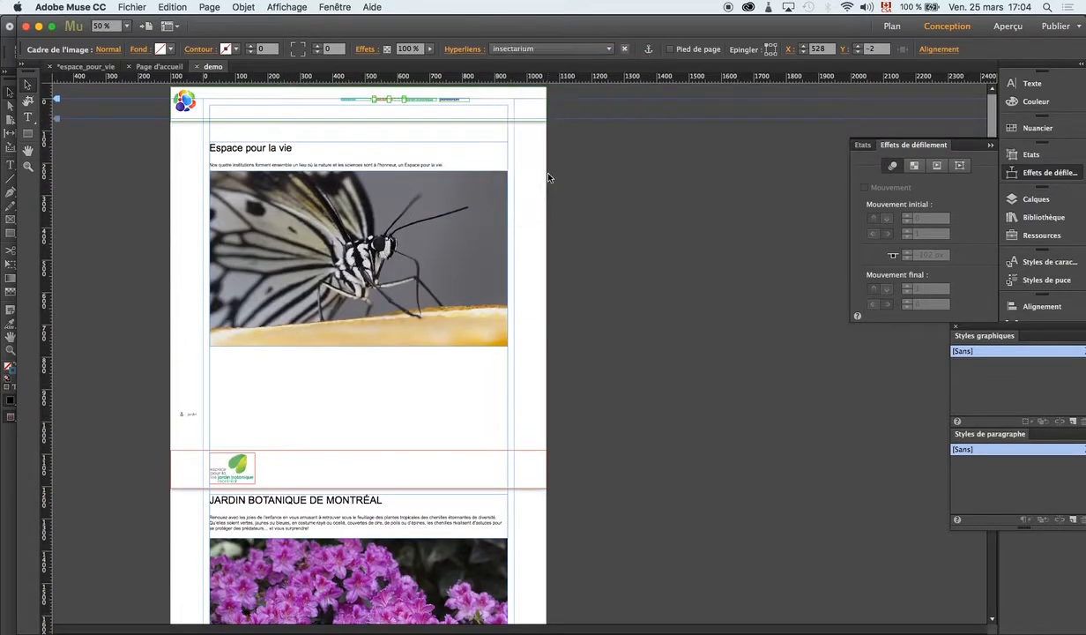
Save the site and preview the demo page in the browser
{"action": "key", "text": "super+s"}
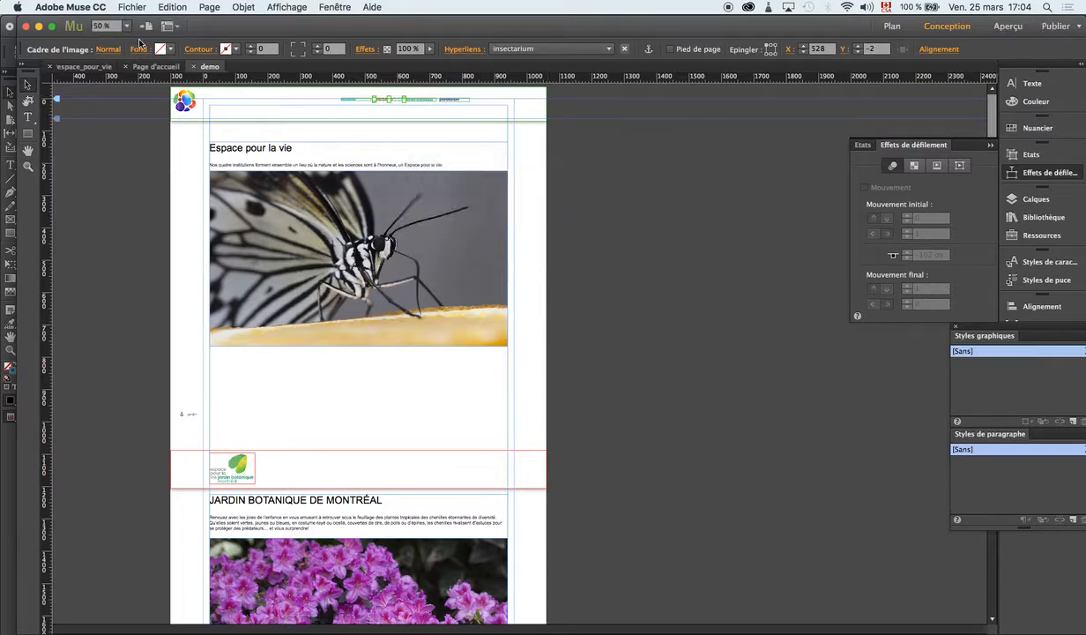
{"action": "left_click", "coordinate": [135, 10]}
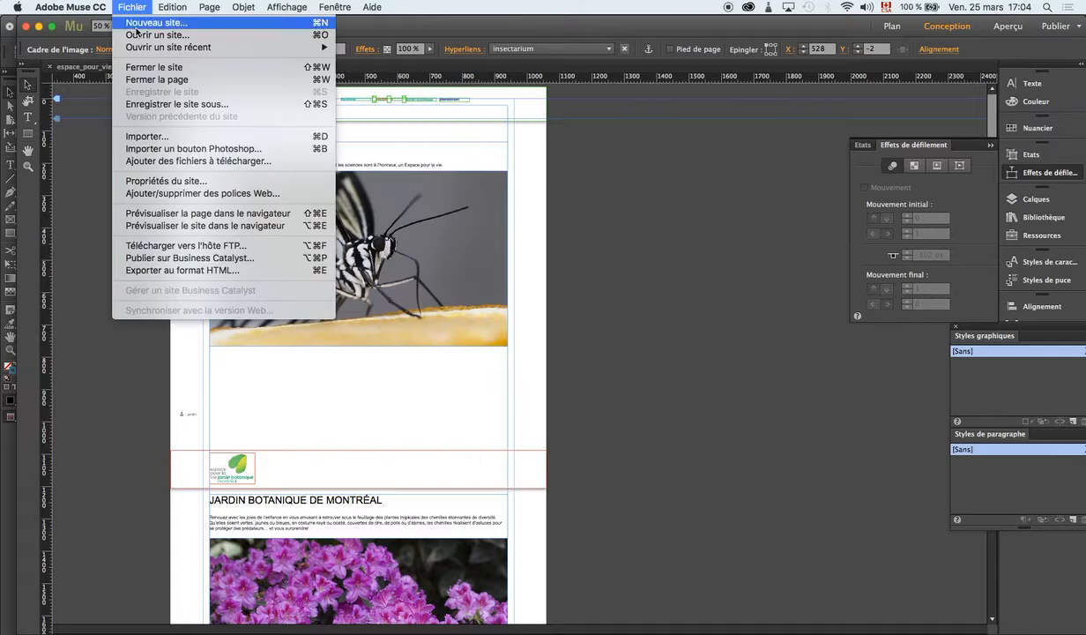
{"action": "left_click", "coordinate": [190, 209]}
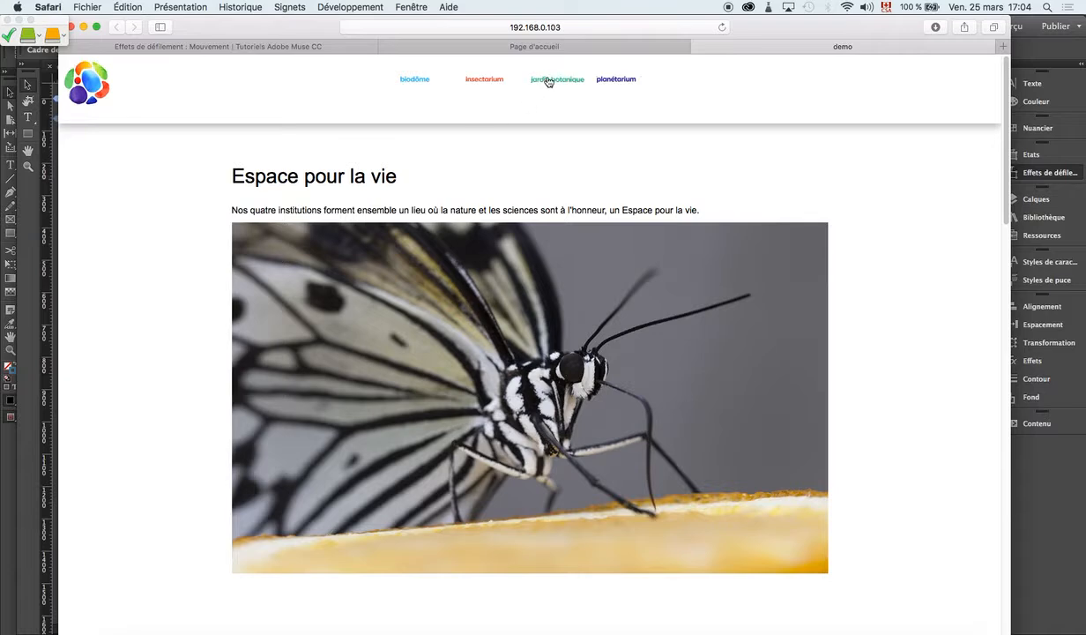
Test the jardin botanique and insectarium links in the demo page preview, ending on the Jardin botanique section
{"action": "left_click", "coordinate": [547, 82]}
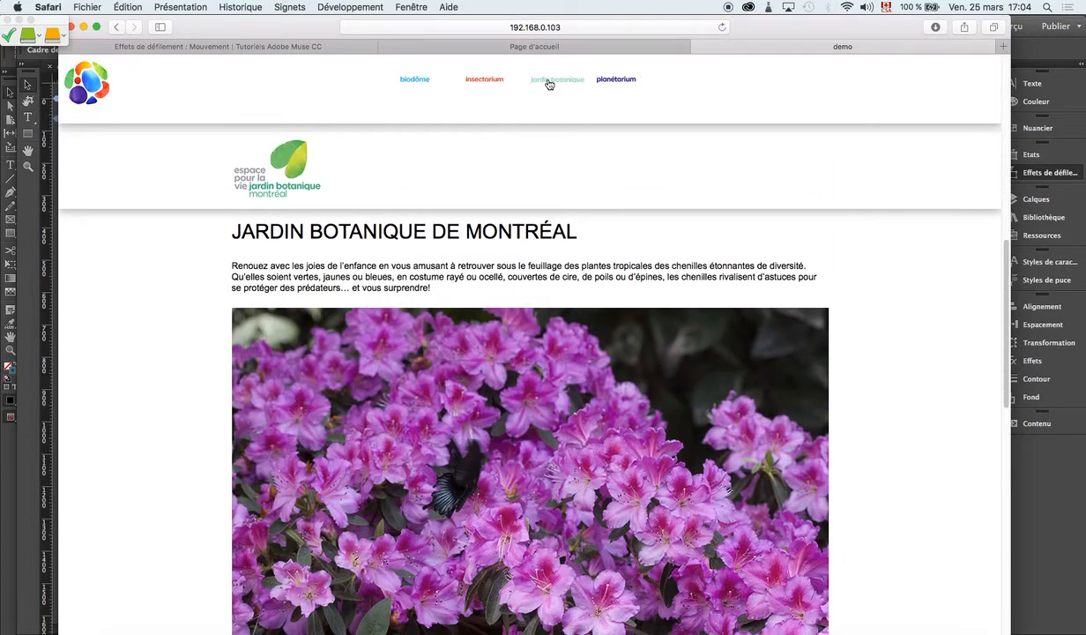
{"action": "left_click", "coordinate": [484, 81]}
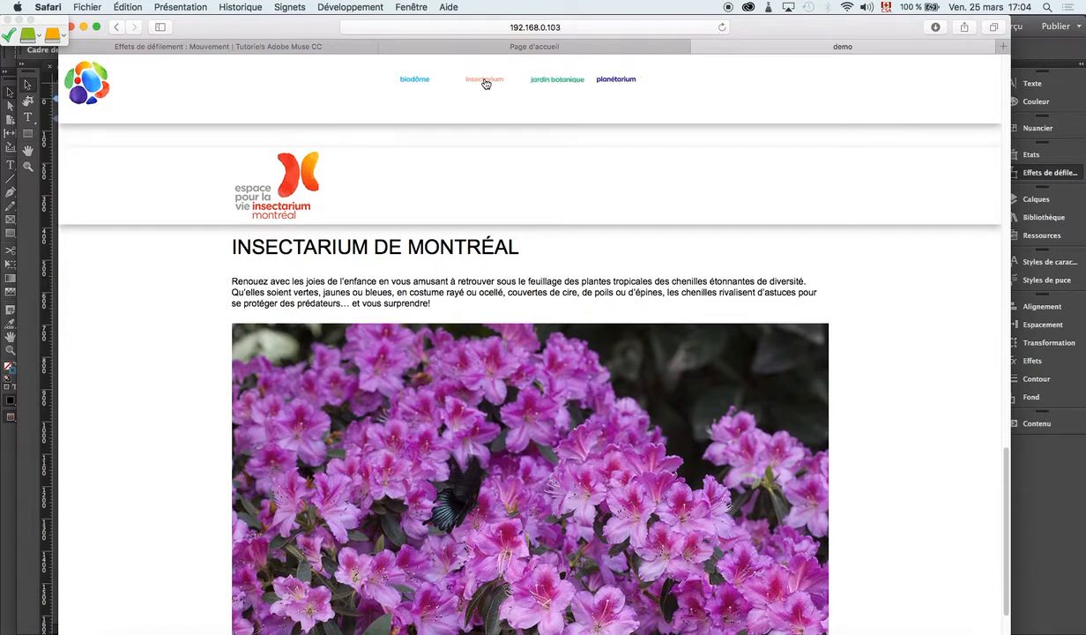
{"action": "left_click", "coordinate": [553, 82]}
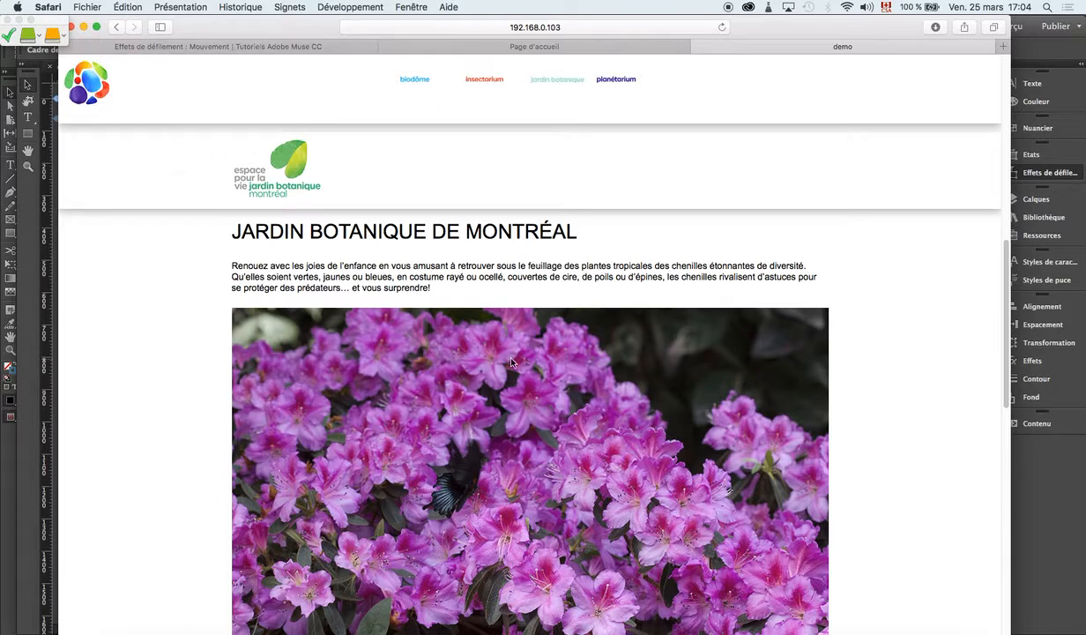
Return to Adobe Muse CC, move the jardin anchor down to Y 996 and save the site
{"action": "key", "text": "super+Tab"}
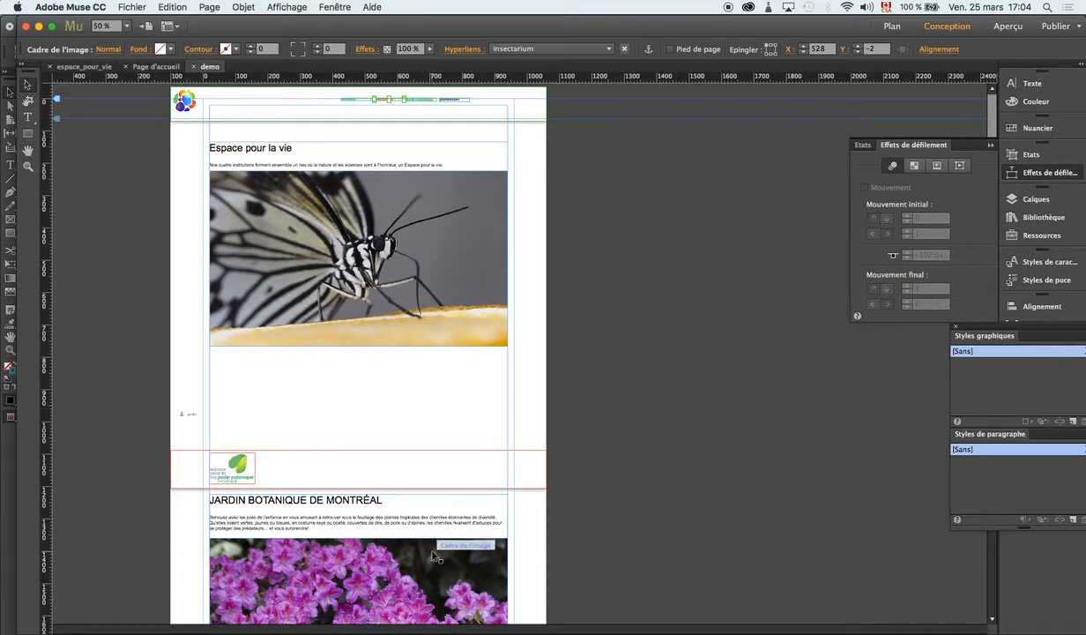
{"action": "key", "text": "super+Tab"}
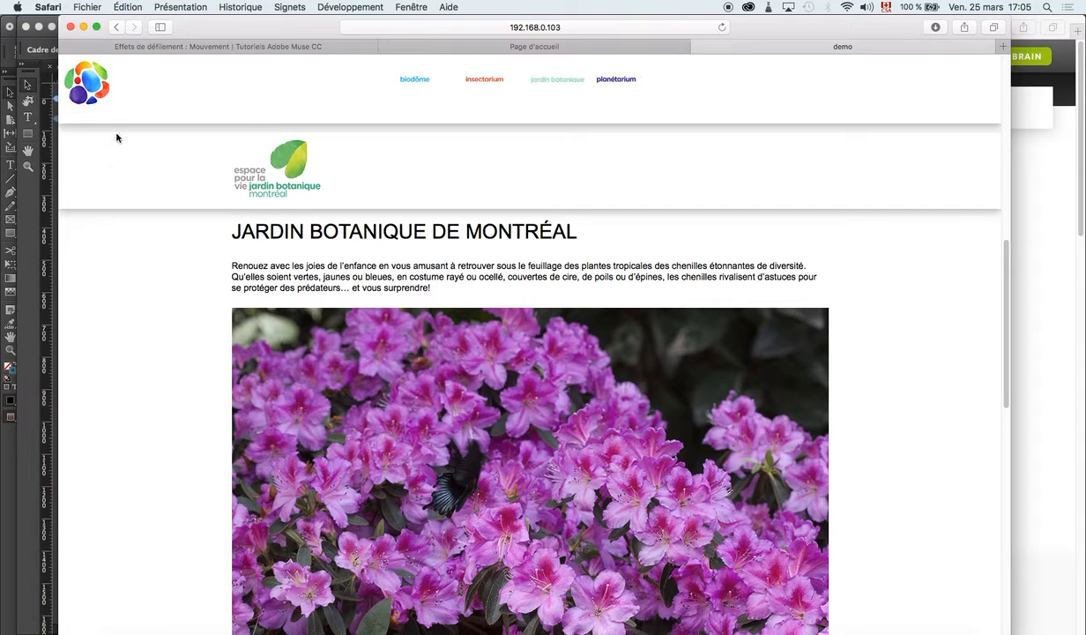
{"action": "key", "text": "super+Tab"}
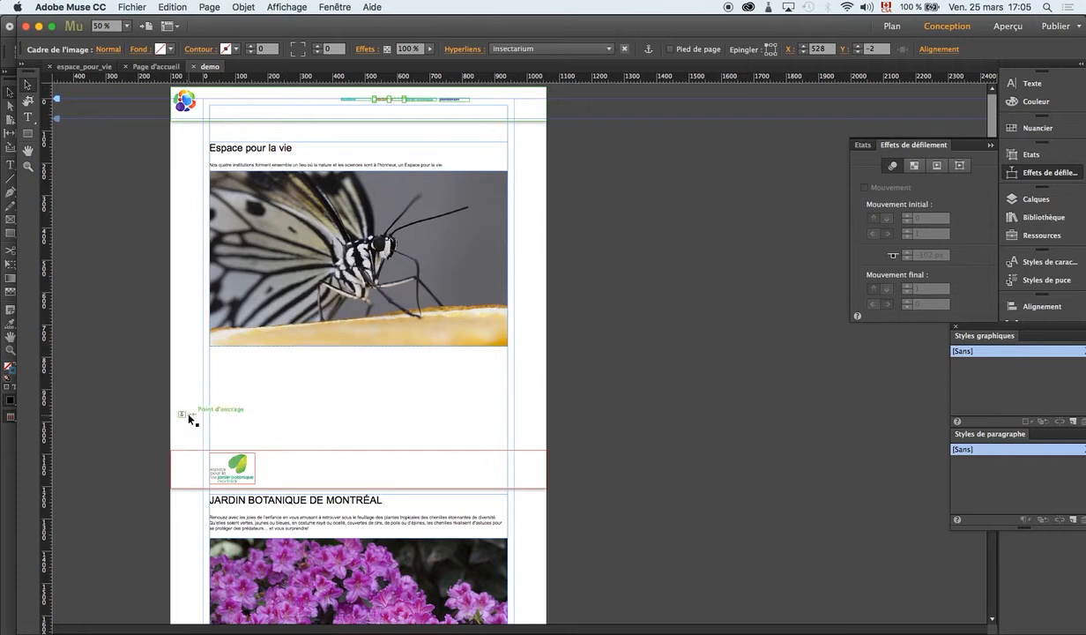
{"action": "mouse_move", "coordinate": [187, 419]}
{"action": "left_mouse_down"}
{"action": "mouse_move", "coordinate": [180, 414]}
{"action": "mouse_move", "coordinate": [182, 426]}
{"action": "left_mouse_up"}
{"action": "key", "text": "super+s"}
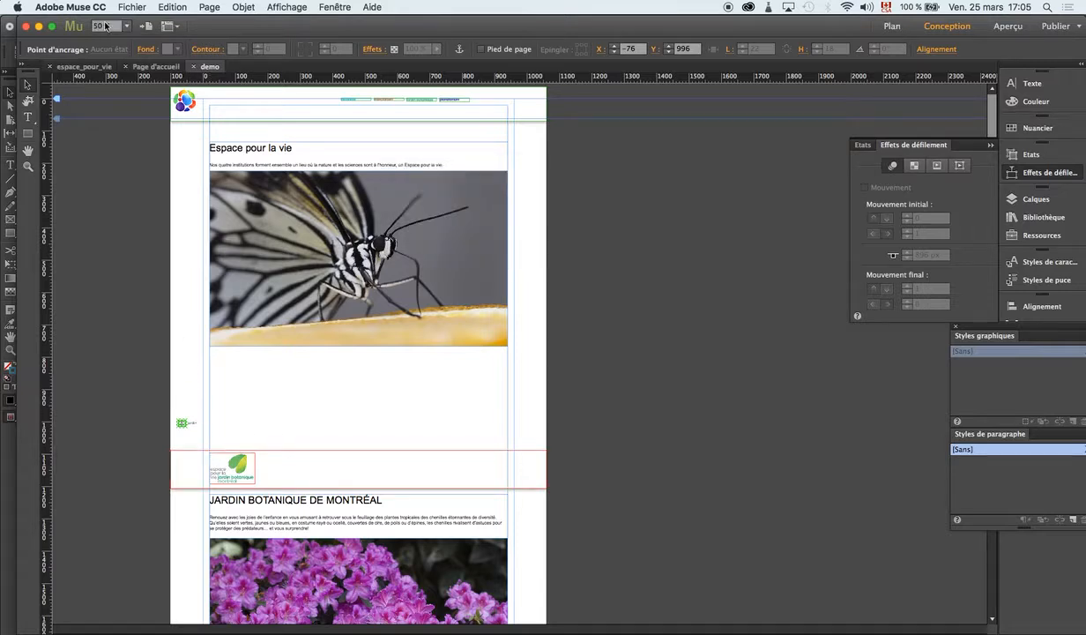
Preview the demo page in the browser and test where the jardin botanique link stops
{"action": "left_click", "coordinate": [132, 7]}
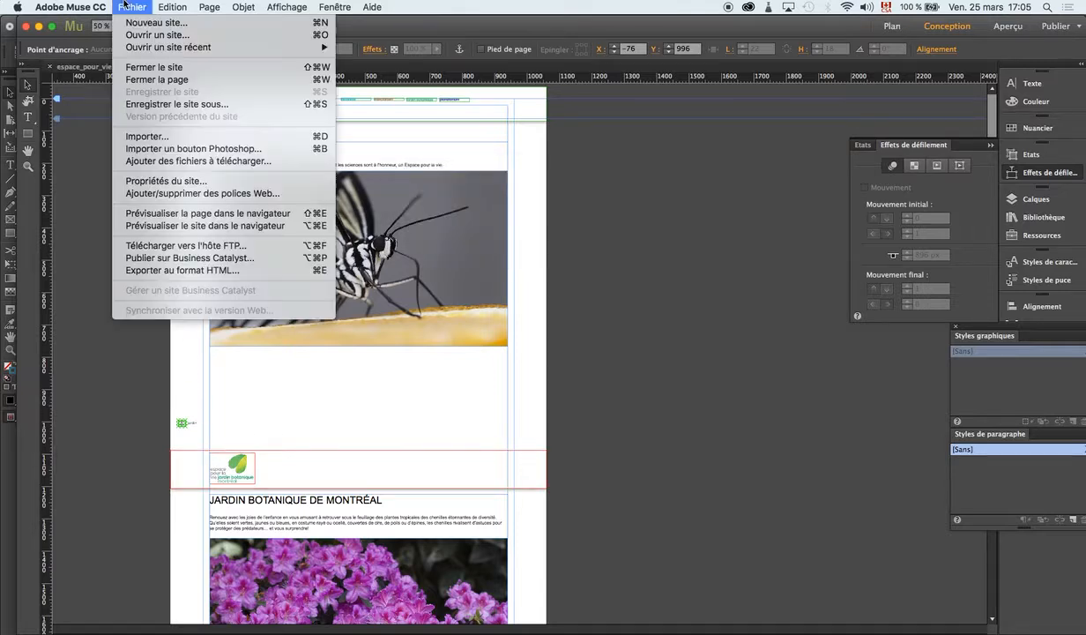
{"action": "left_click", "coordinate": [197, 213]}
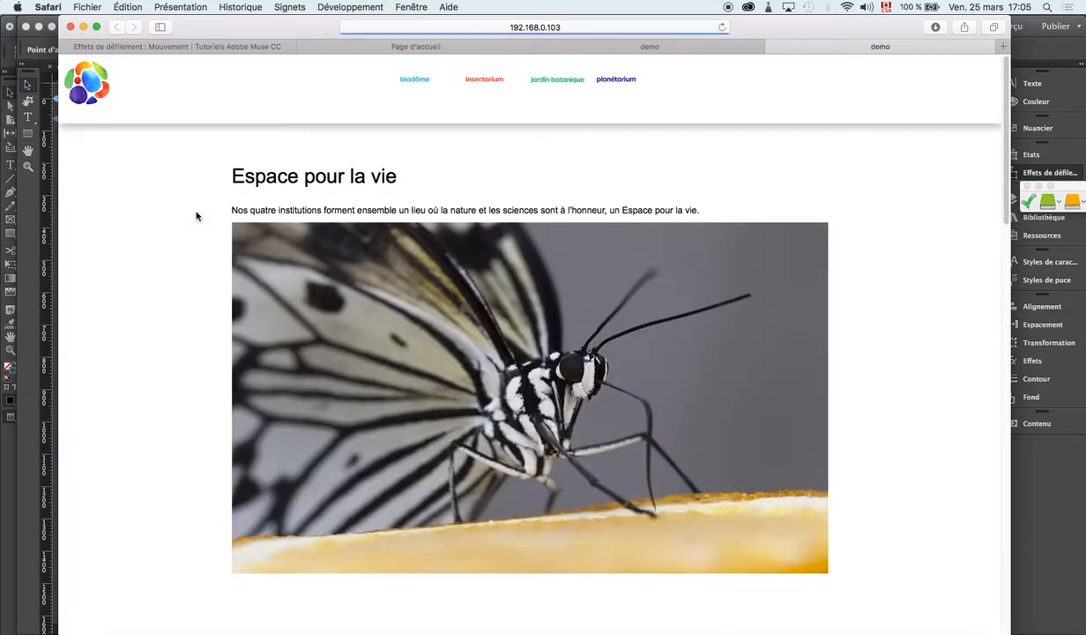
{"action": "scroll", "coordinate": [545, 83], "scroll_direction": "down", "scroll_amount": 1}
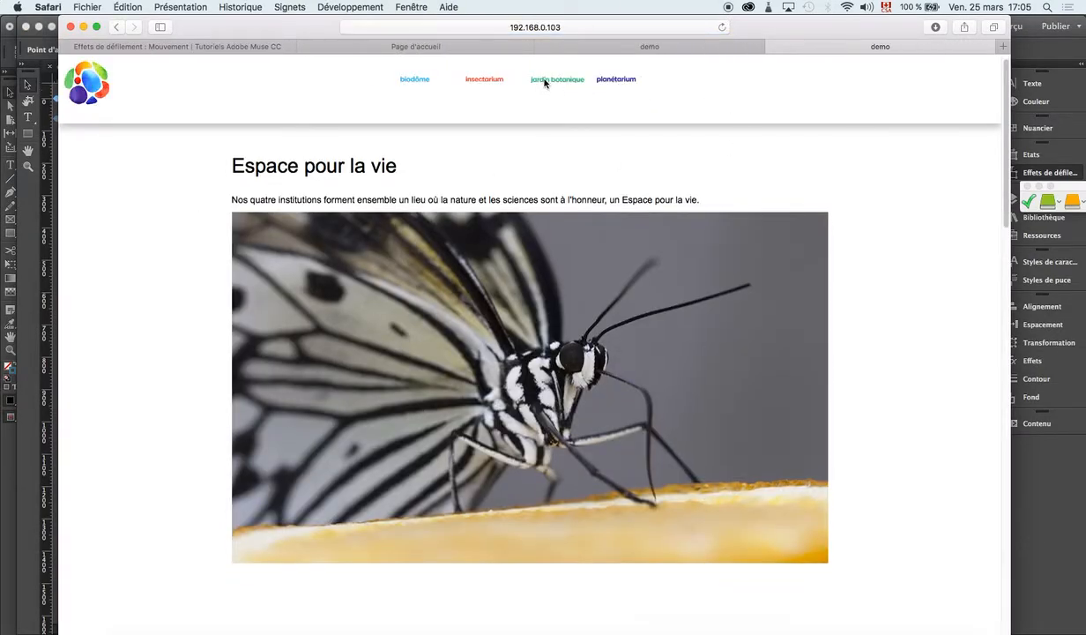
{"action": "left_click", "coordinate": [544, 83]}
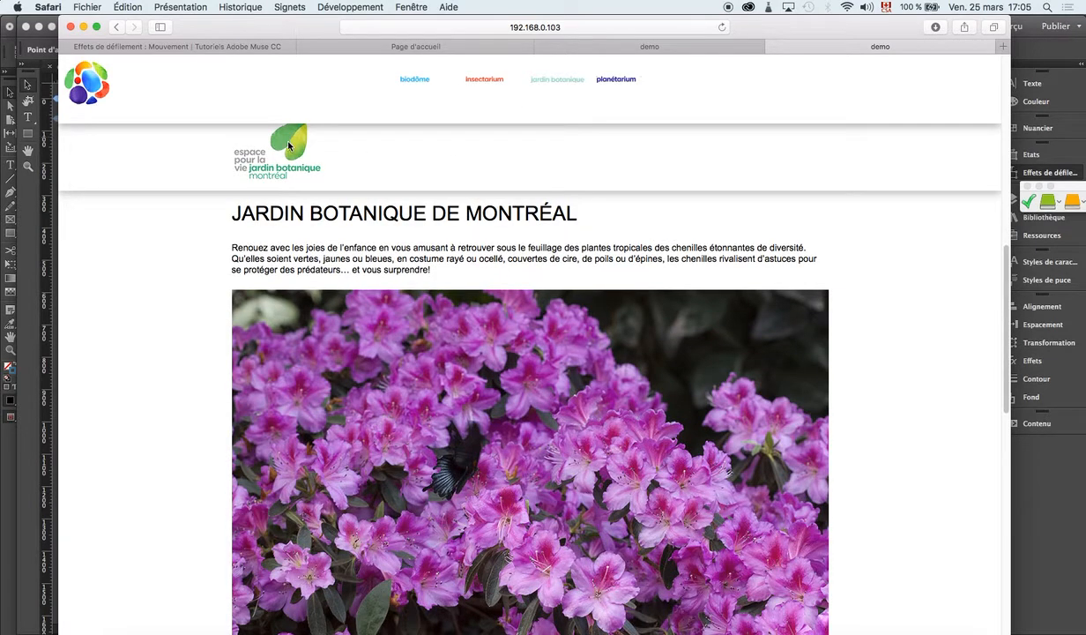
Return to Adobe Muse CC and move the jardin anchor up to Y 979
{"action": "key", "text": "super+Tab"}
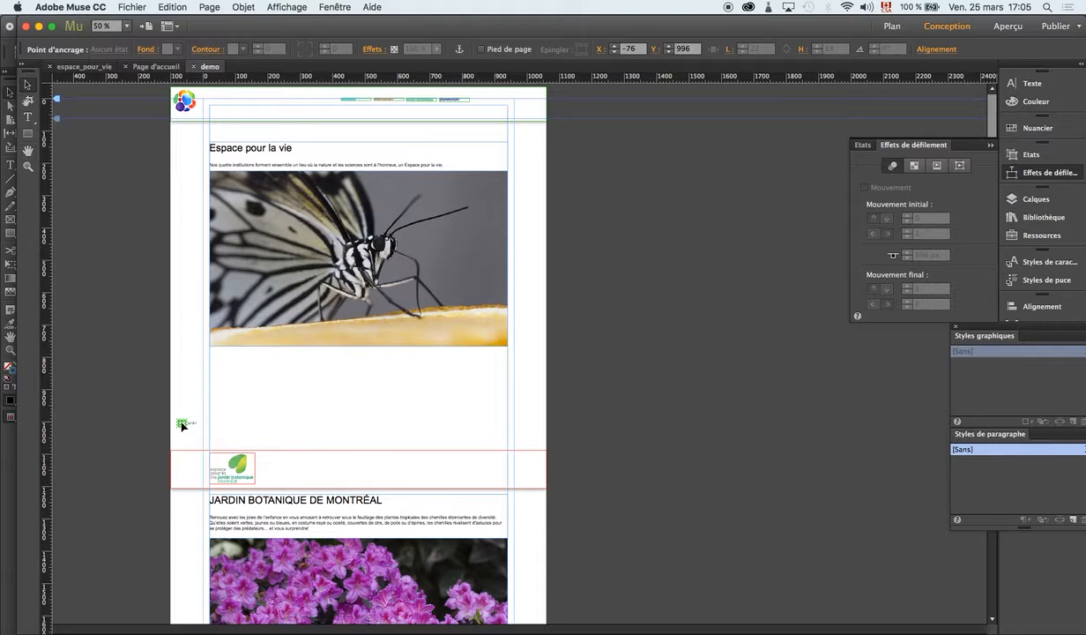
{"action": "left_click_drag", "start_coordinate": [182, 427], "coordinate": [182, 424]}
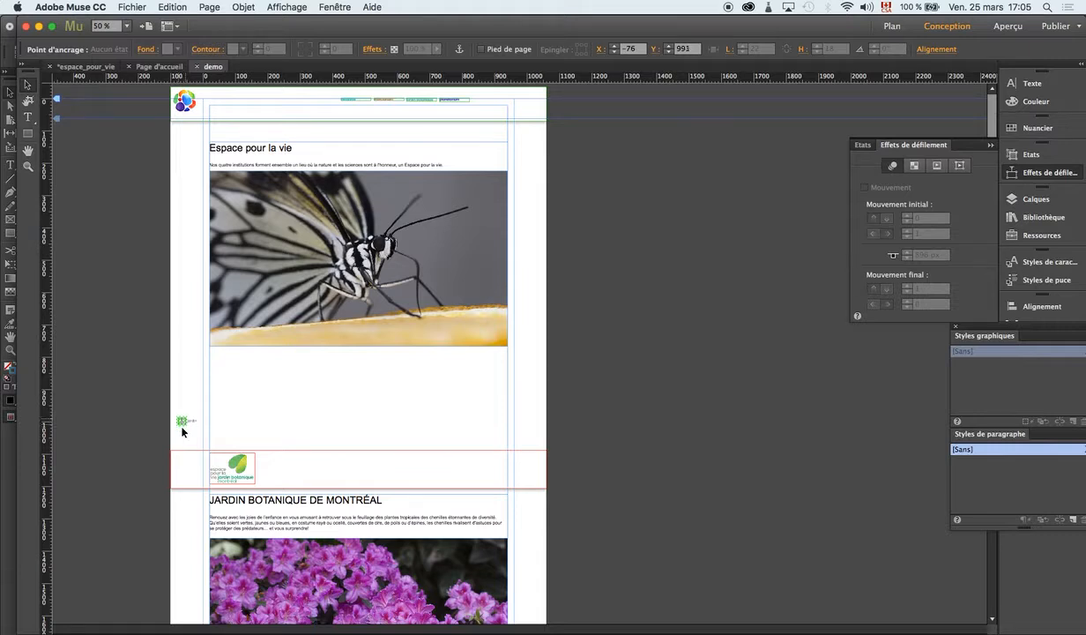
{"action": "key", "text": "Up"}
{"action": "key", "text": "Up"}
{"action": "key", "text": "Up"}
{"action": "key", "text": "Up"}
{"action": "key", "text": "Up"}
{"action": "key", "text": "Up"}
Turn off the opacity scroll effect on the white band behind the Jardin botanique logo
{"action": "left_click", "coordinate": [327, 466]}
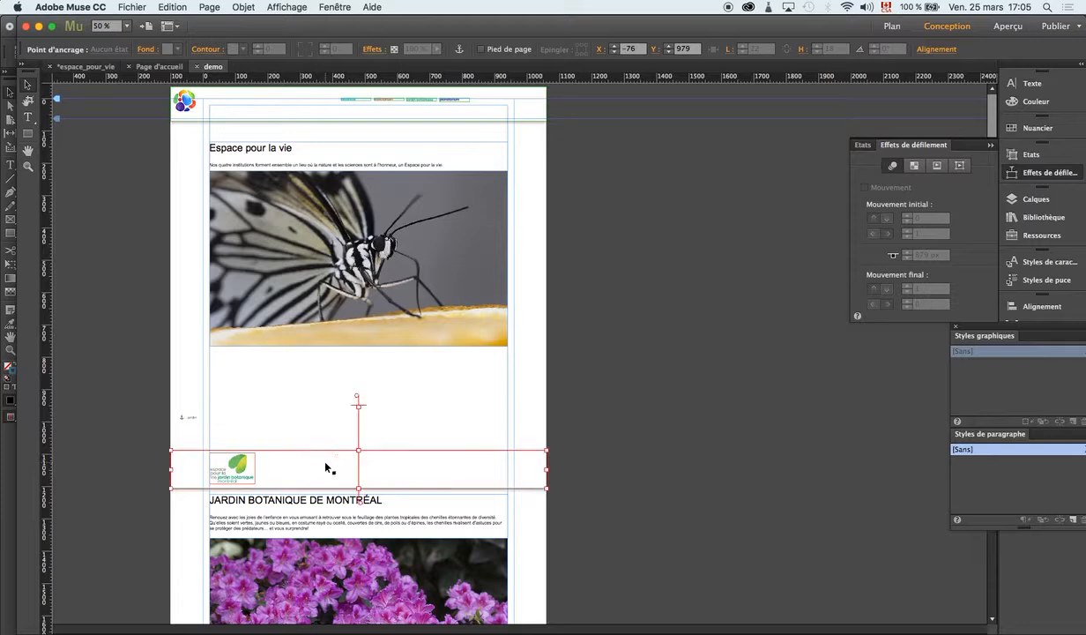
{"action": "left_click", "coordinate": [914, 166]}
{"action": "left_click", "coordinate": [865, 187]}
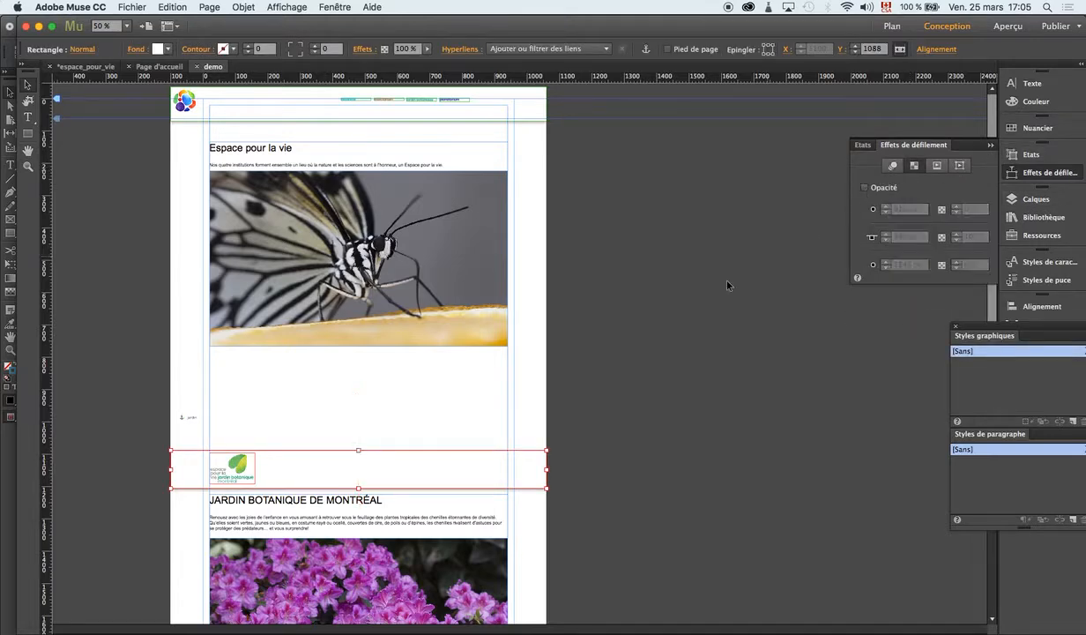
Check the scroll effect settings of the Insectarium band and its logo
{"action": "scroll", "coordinate": [523, 449], "scroll_direction": "down", "scroll_amount": 5}
{"action": "left_click", "coordinate": [483, 452]}
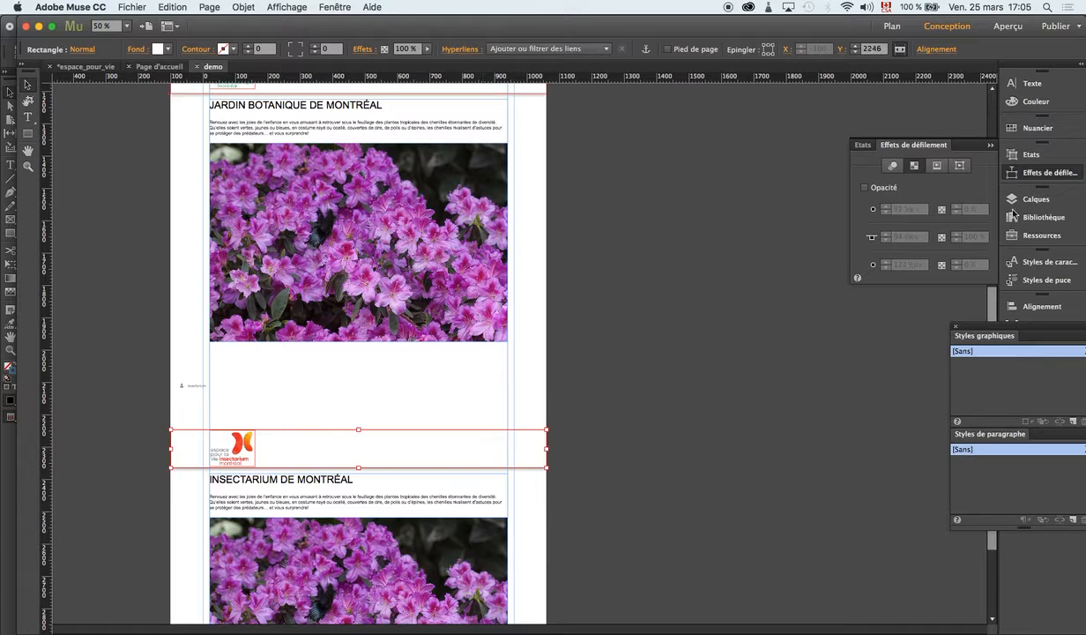
{"action": "left_click", "coordinate": [892, 165]}
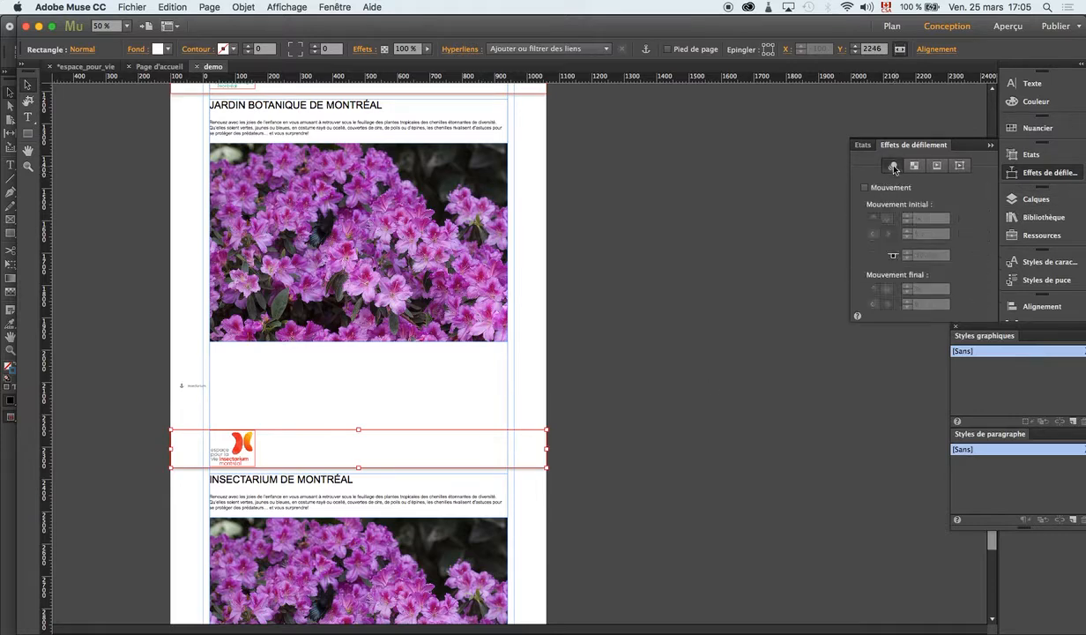
{"action": "left_click", "coordinate": [225, 452]}
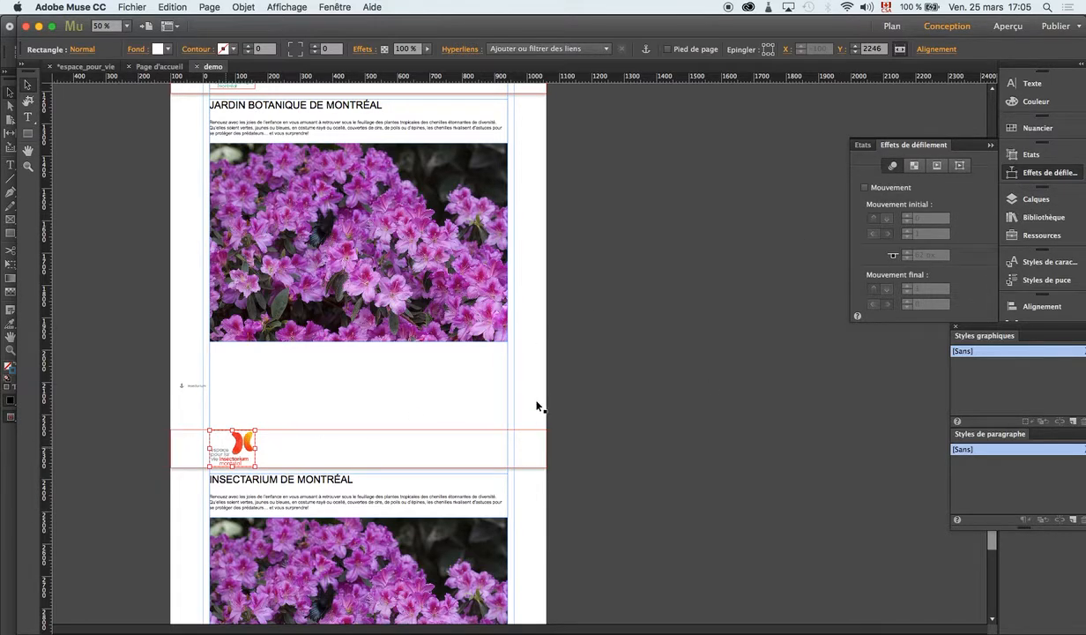
Enable the Mouvement scroll effect on the Jardin botanique logo, keeping its settings in a floating panel beside the page
{"action": "scroll", "coordinate": [539, 406], "scroll_direction": "up", "scroll_amount": 5}
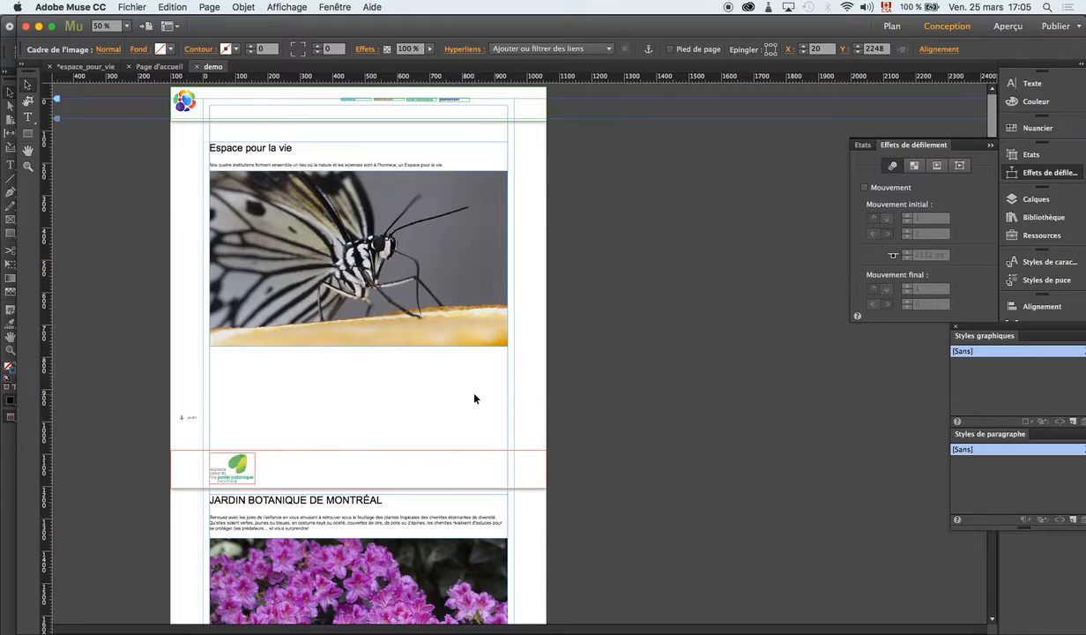
{"action": "left_click", "coordinate": [248, 475]}
{"action": "left_click_drag", "start_coordinate": [903, 150], "coordinate": [482, 257]}
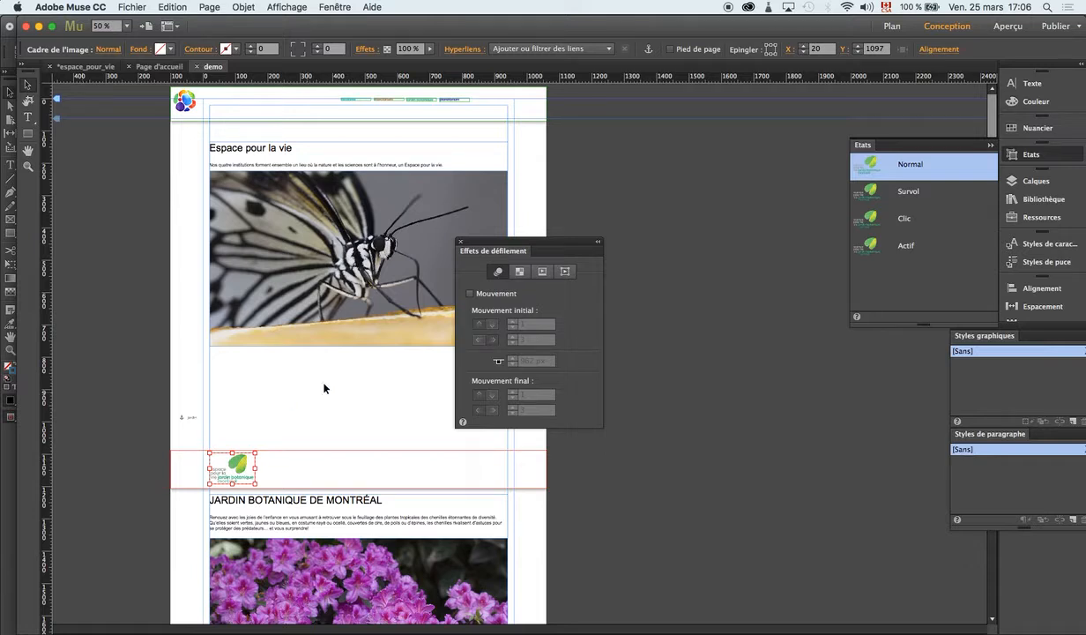
{"action": "left_click", "coordinate": [470, 293]}
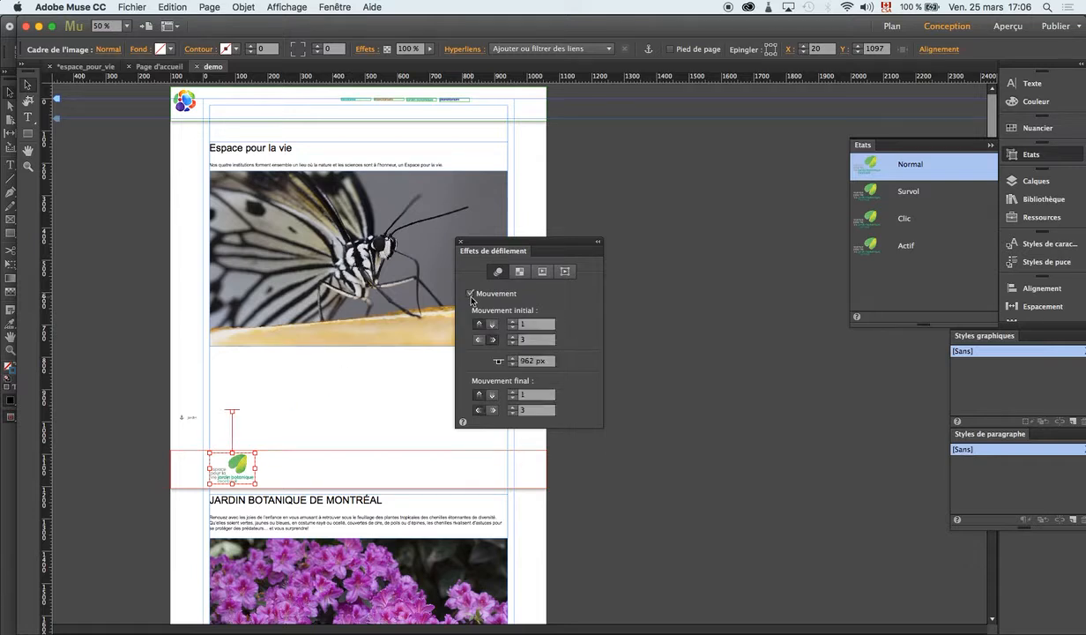
{"action": "left_click_drag", "start_coordinate": [510, 248], "coordinate": [663, 244]}
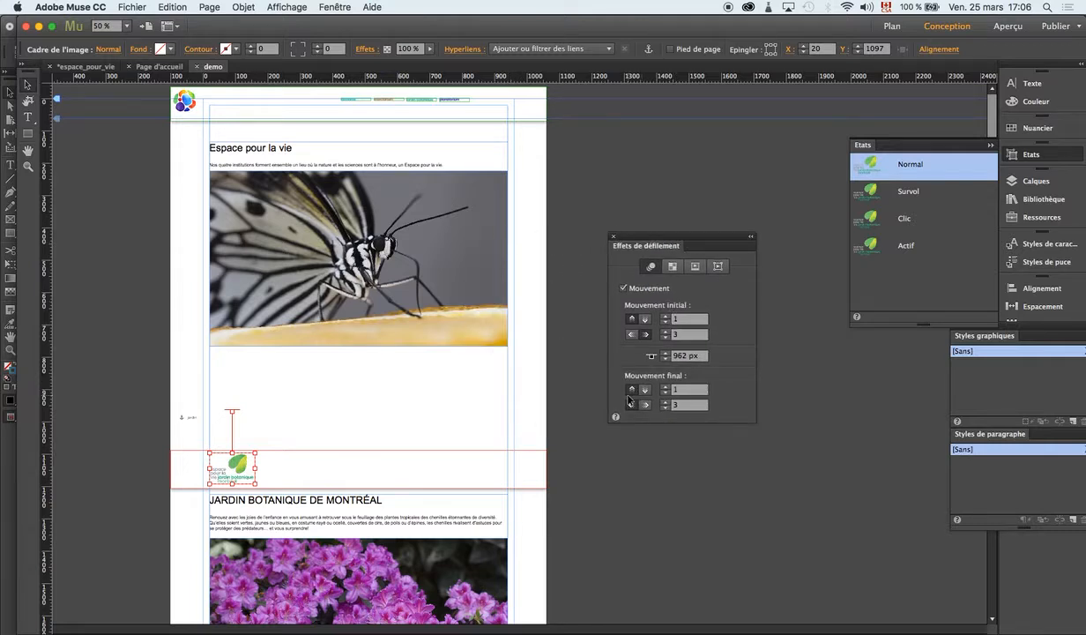
Set the key position of the Jardin botanique logo's motion to 979 px, level with the jardin anchor
{"action": "left_click", "coordinate": [682, 322]}
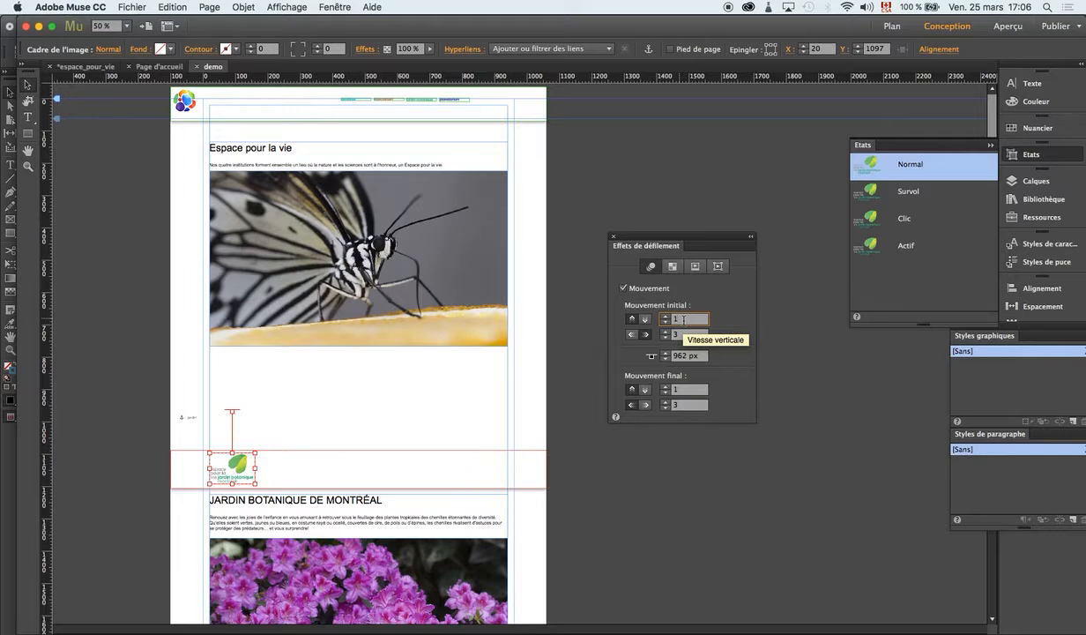
{"action": "double_click", "coordinate": [682, 320]}
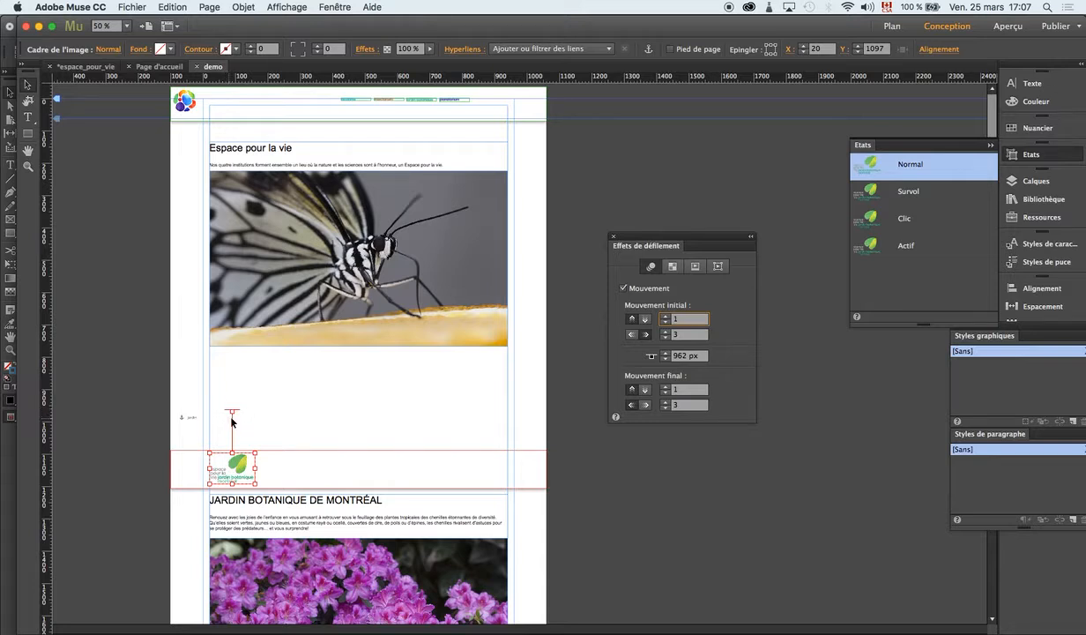
{"action": "mouse_move", "coordinate": [232, 422]}
{"action": "left_mouse_down"}
{"action": "mouse_move", "coordinate": [234, 382]}
{"action": "mouse_move", "coordinate": [236, 415]}
{"action": "left_mouse_up"}
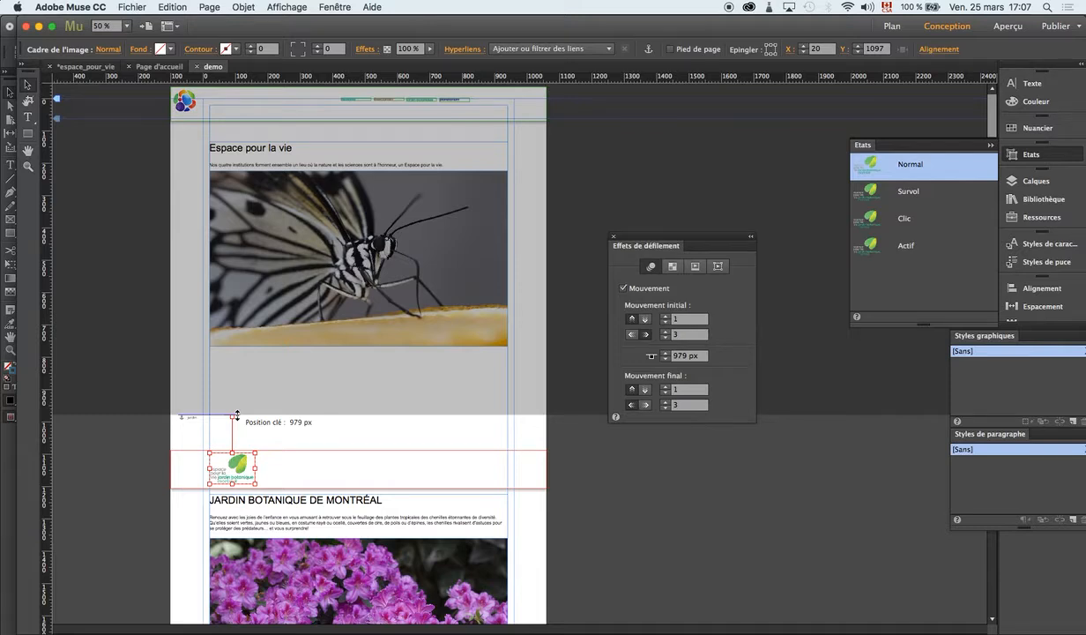
{"action": "left_click_drag", "start_coordinate": [237, 414], "coordinate": [236, 415]}
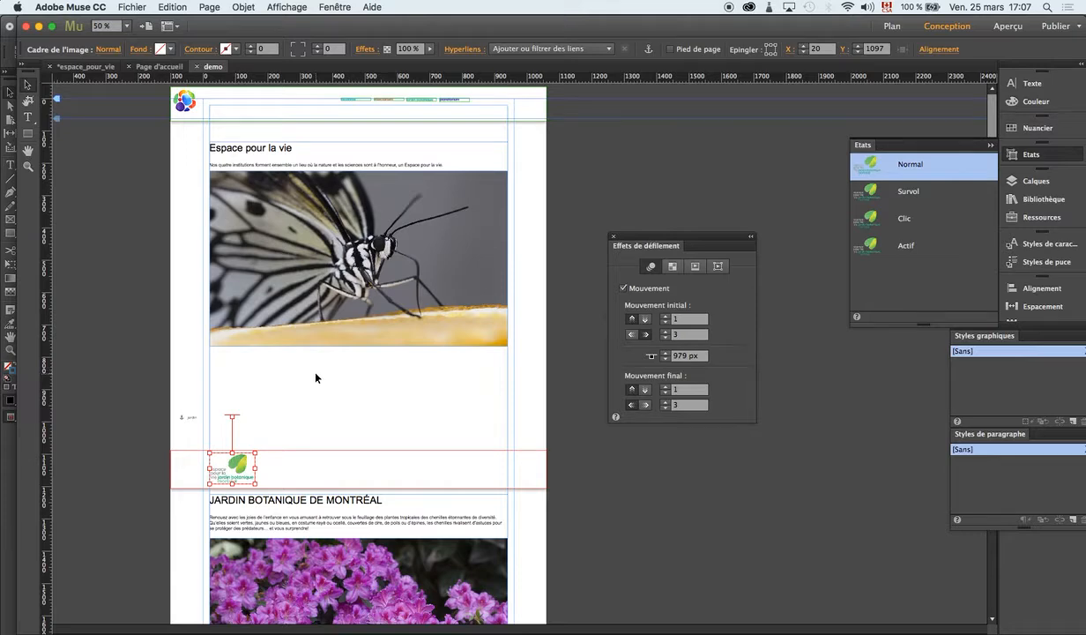
Preview the site in the browser and examine the logo's motion while scrolling down to the Jardin botanique section
{"action": "left_click", "coordinate": [120, 7]}
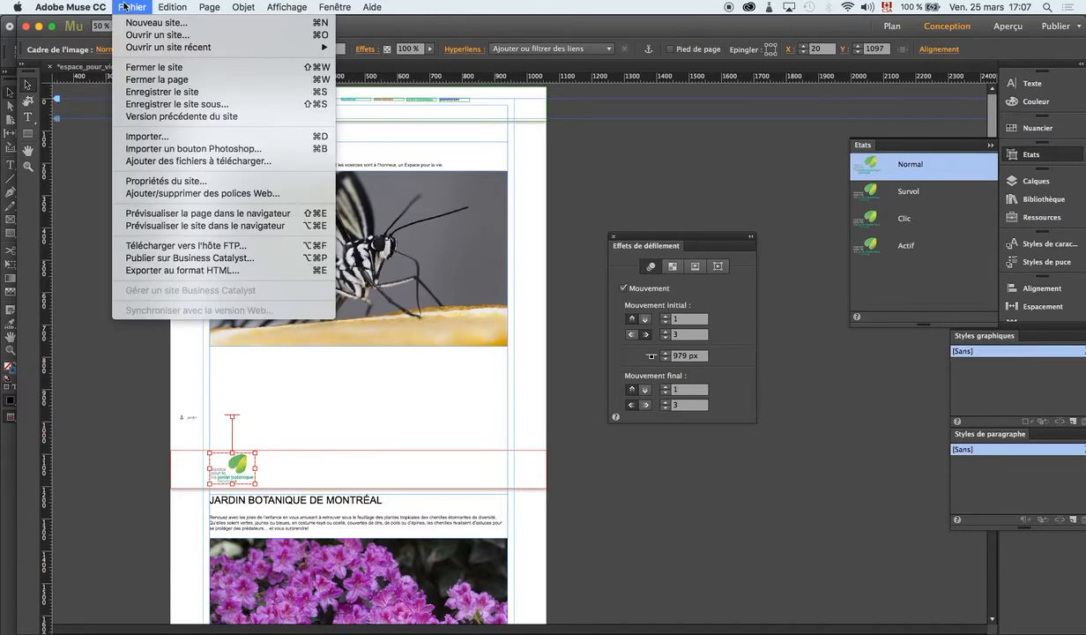
{"action": "left_click", "coordinate": [191, 225]}
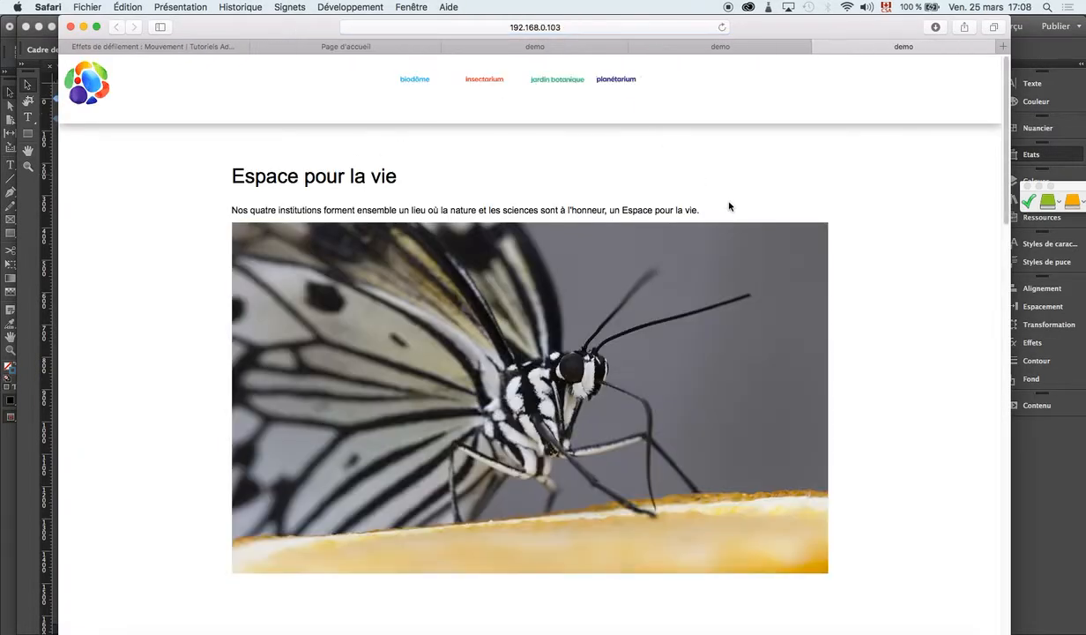
{"action": "scroll", "coordinate": [762, 221], "scroll_direction": "down", "scroll_amount": 3}
{"action": "scroll", "coordinate": [762, 222], "scroll_direction": "down", "scroll_amount": 5}
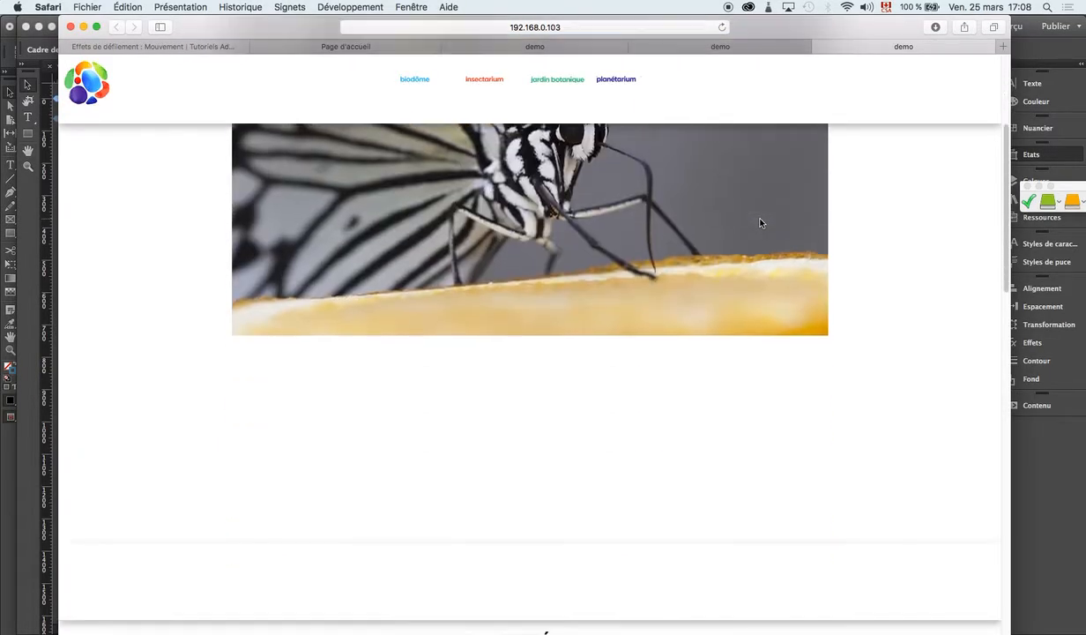
{"action": "scroll", "coordinate": [761, 223], "scroll_direction": "down", "scroll_amount": 3}
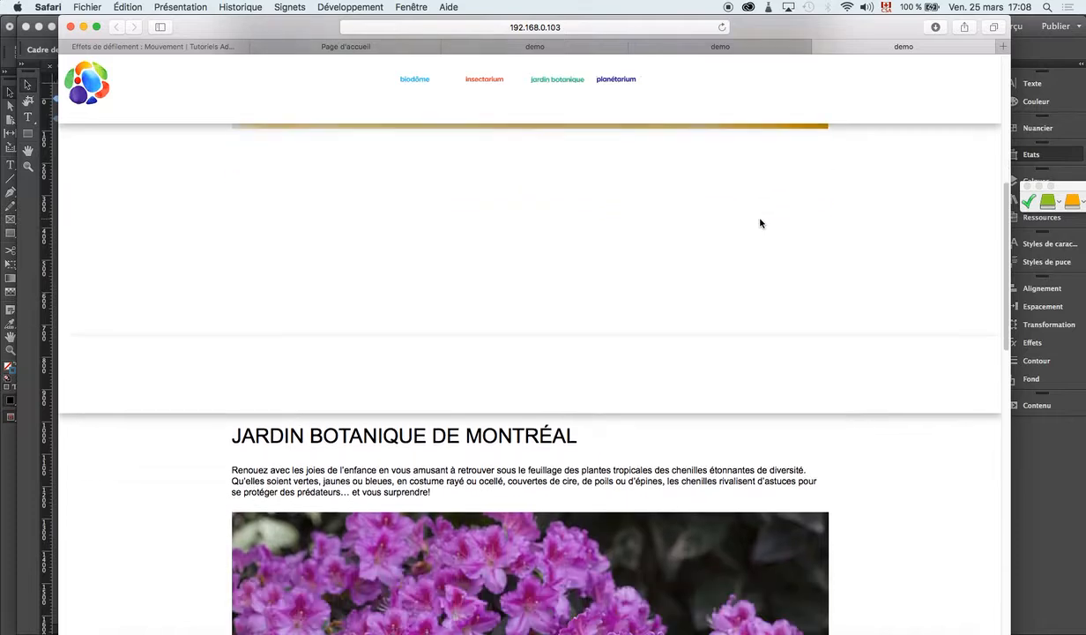
{"action": "scroll", "coordinate": [761, 223], "scroll_direction": "down", "scroll_amount": 2}
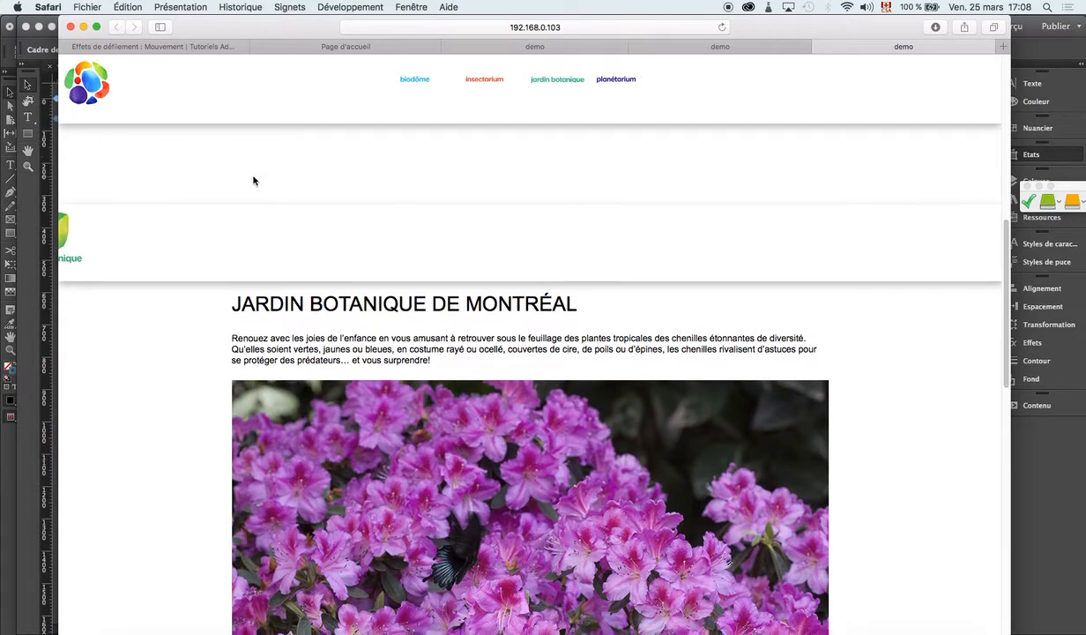
{"action": "scroll", "coordinate": [253, 181], "scroll_direction": "down", "scroll_amount": 1}
{"action": "scroll", "coordinate": [253, 181], "scroll_direction": "down", "scroll_amount": 2}
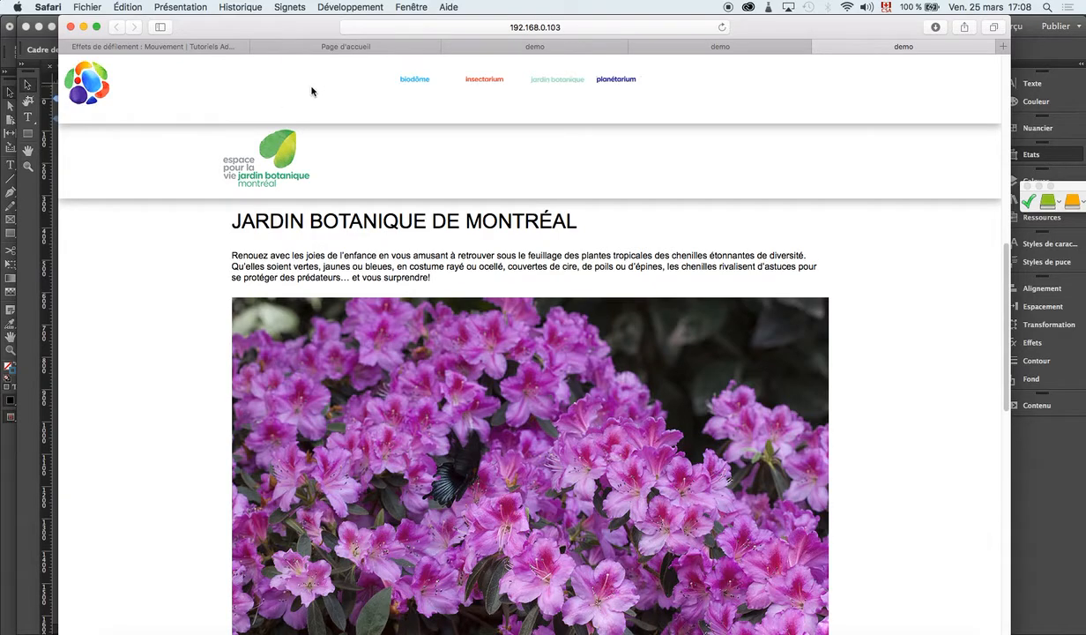
Compare the preview with the logo's key position in the layout, and examine its motion while scrolling past the section and back
{"action": "left_click_drag", "start_coordinate": [276, 30], "coordinate": [1085, 48]}
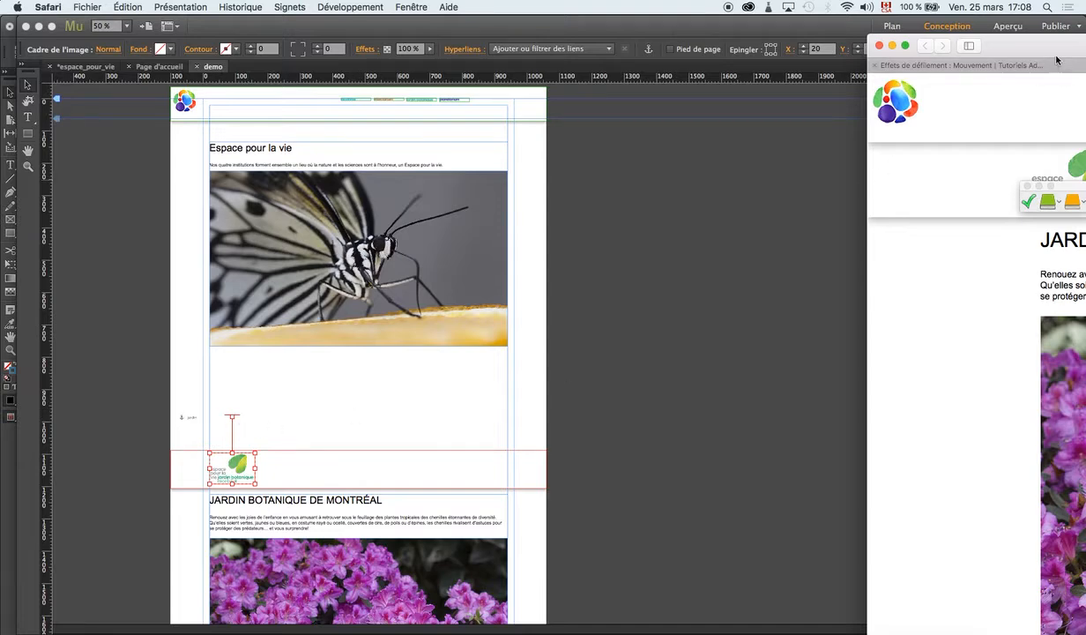
{"action": "left_click_drag", "start_coordinate": [1085, 49], "coordinate": [224, 38]}
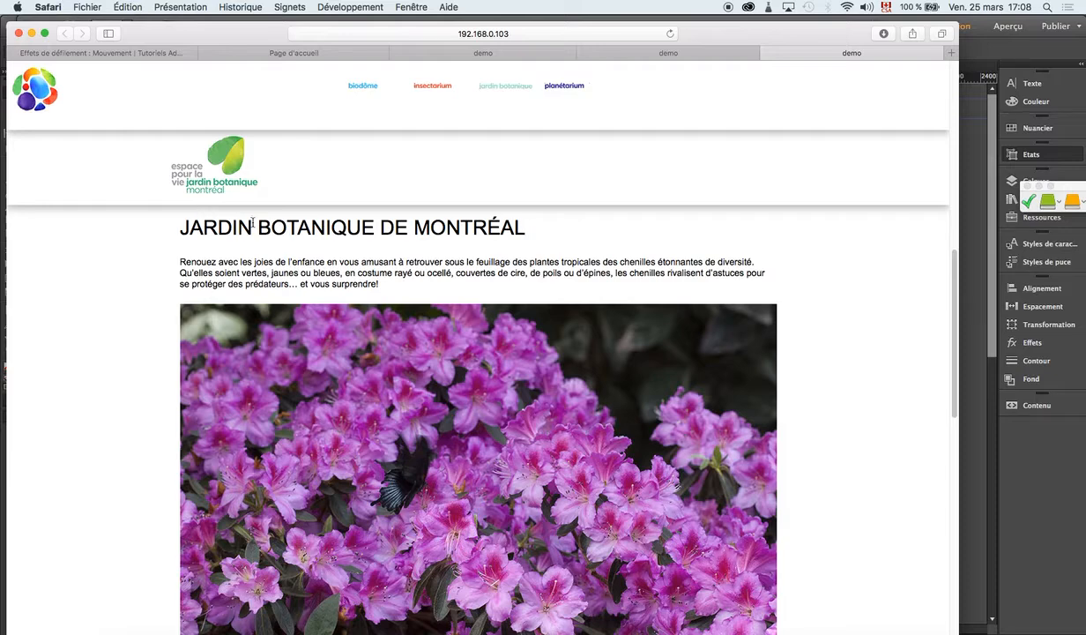
{"action": "scroll", "coordinate": [353, 251], "scroll_direction": "down", "scroll_amount": 3}
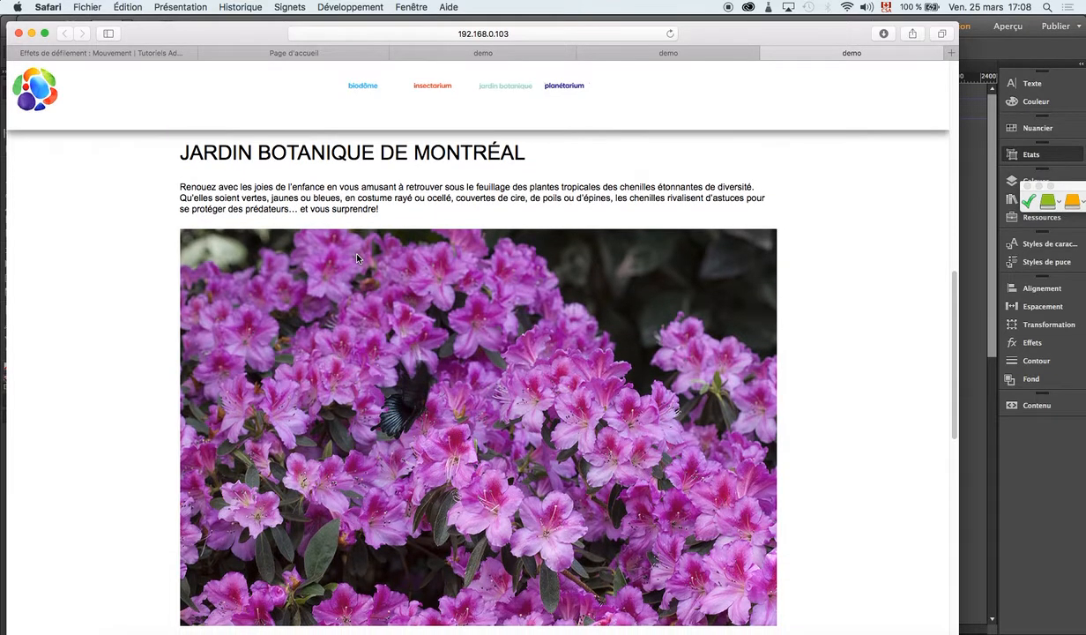
{"action": "scroll", "coordinate": [357, 258], "scroll_direction": "up", "scroll_amount": 2}
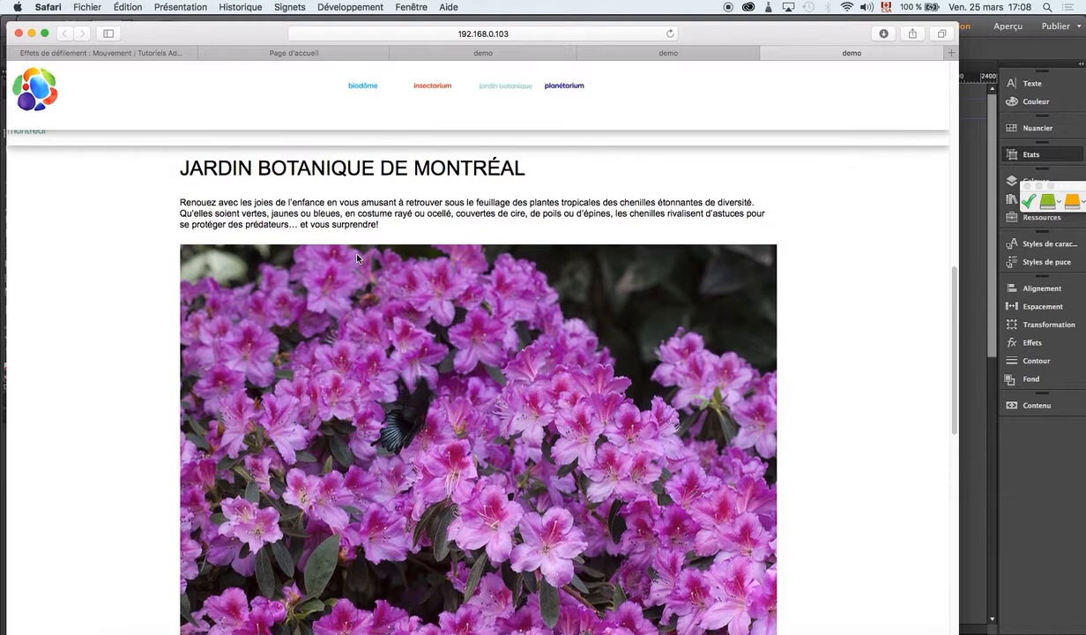
{"action": "scroll", "coordinate": [357, 258], "scroll_direction": "up", "scroll_amount": 4}
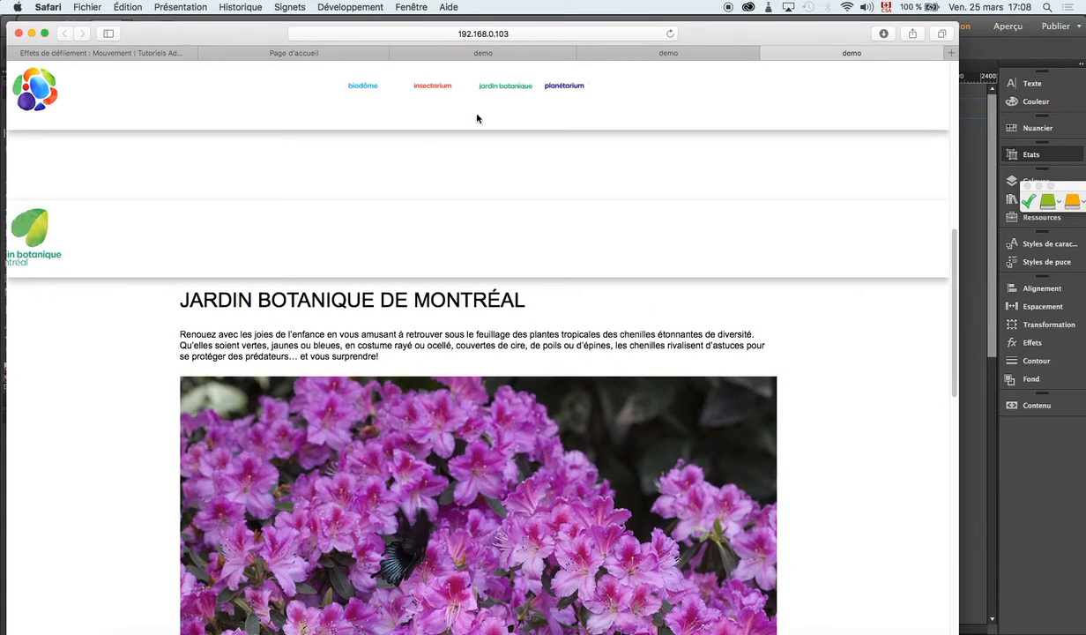
Test the jardin botanique and insectarium header links, including a jump from the page's beginning to the Jardin botanique section
{"action": "left_click", "coordinate": [520, 90]}
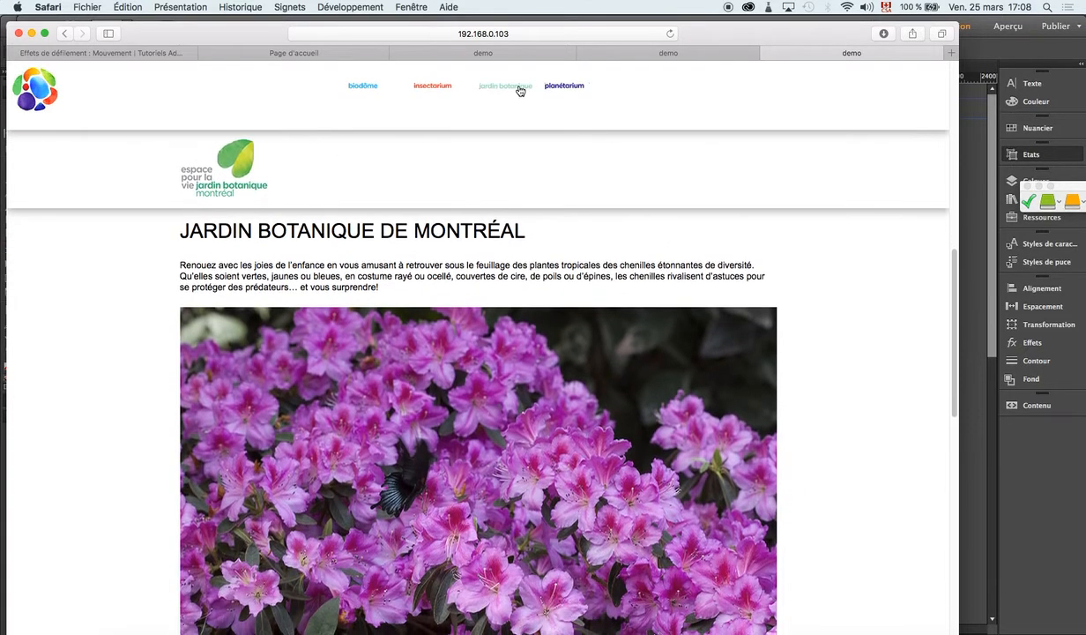
{"action": "left_click", "coordinate": [436, 89]}
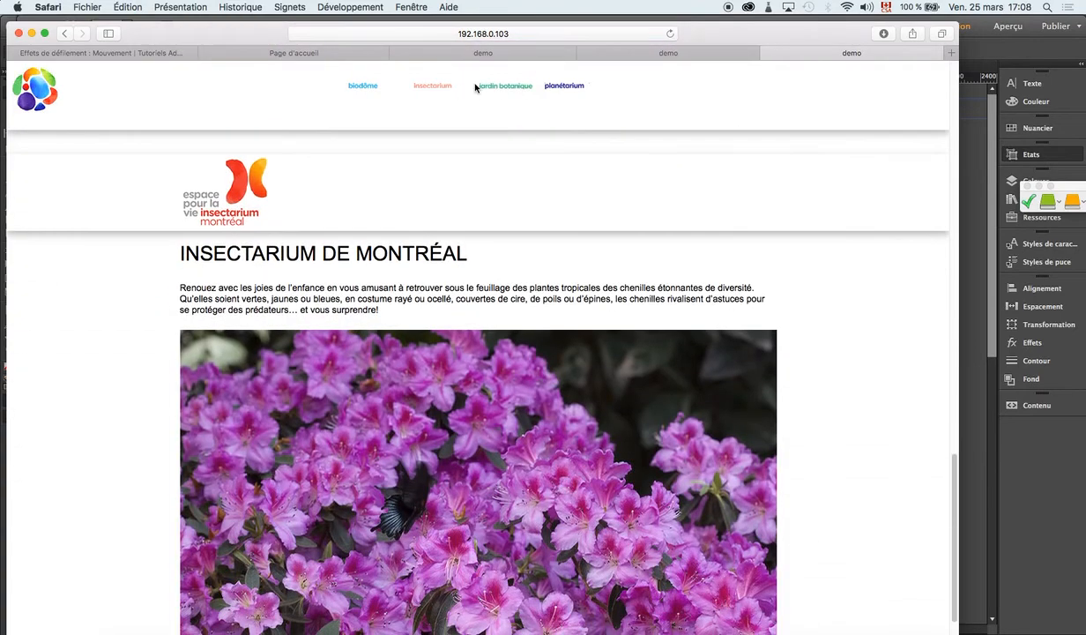
{"action": "left_click", "coordinate": [493, 88]}
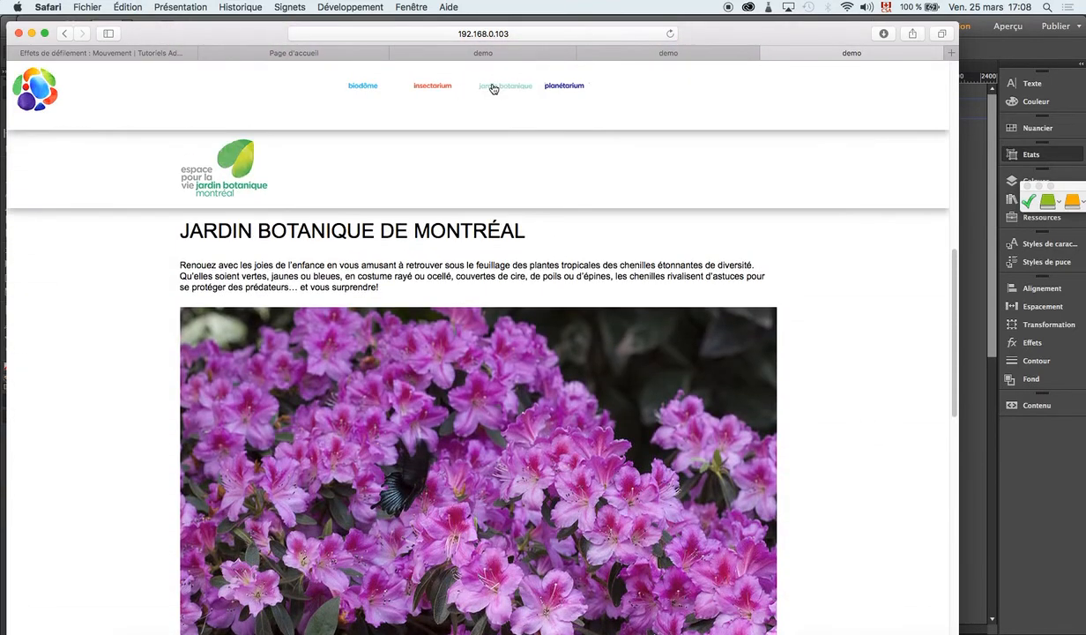
{"action": "scroll", "coordinate": [553, 165], "scroll_direction": "up", "scroll_amount": 10}
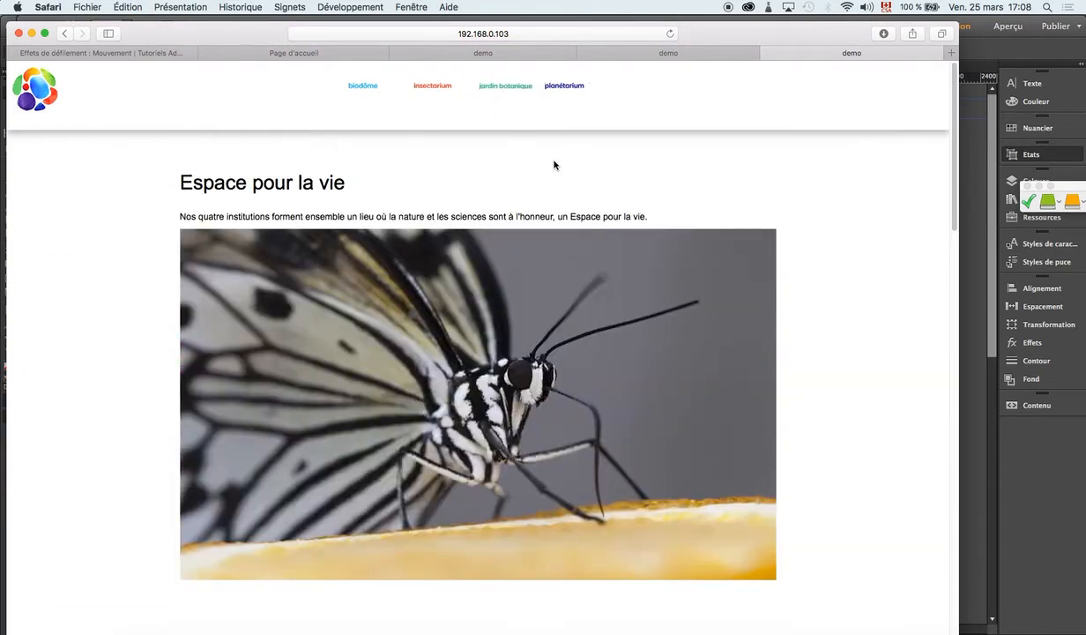
{"action": "left_click", "coordinate": [505, 91]}
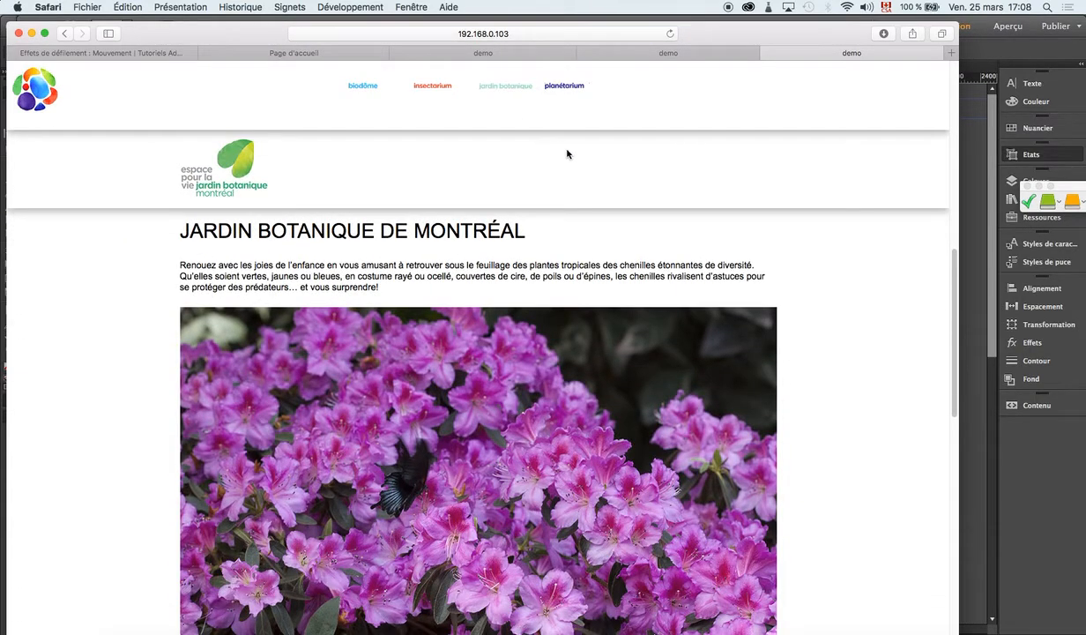
Switch back to Adobe Muse and enable the Opacité scroll effect on the full-width rectangle behind the Jardin botanique logo
{"action": "left_click", "coordinate": [968, 269]}
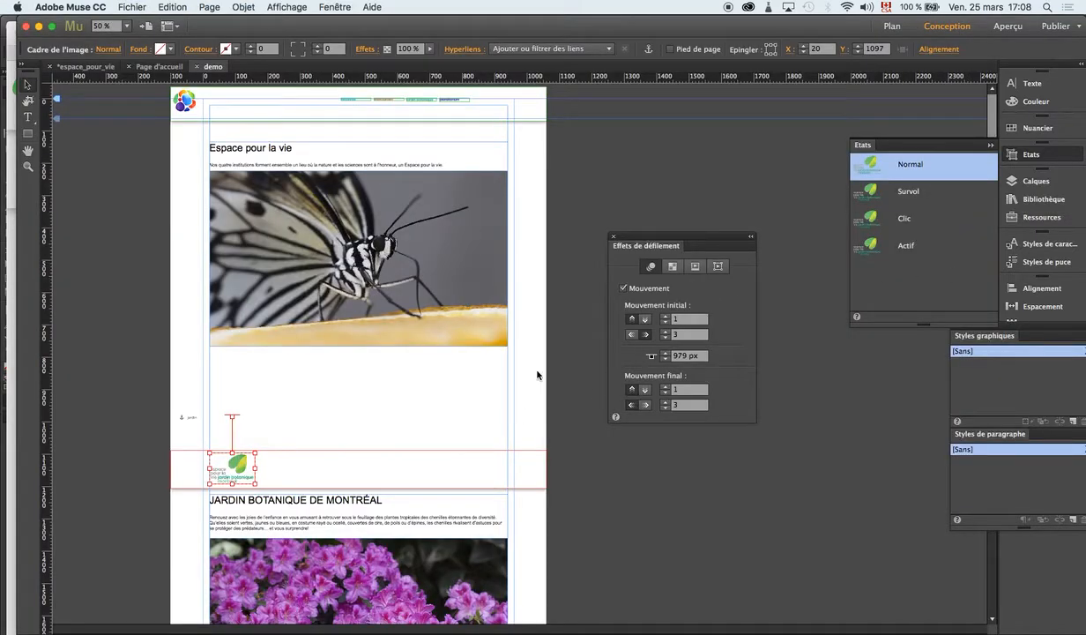
{"action": "left_click", "coordinate": [595, 388]}
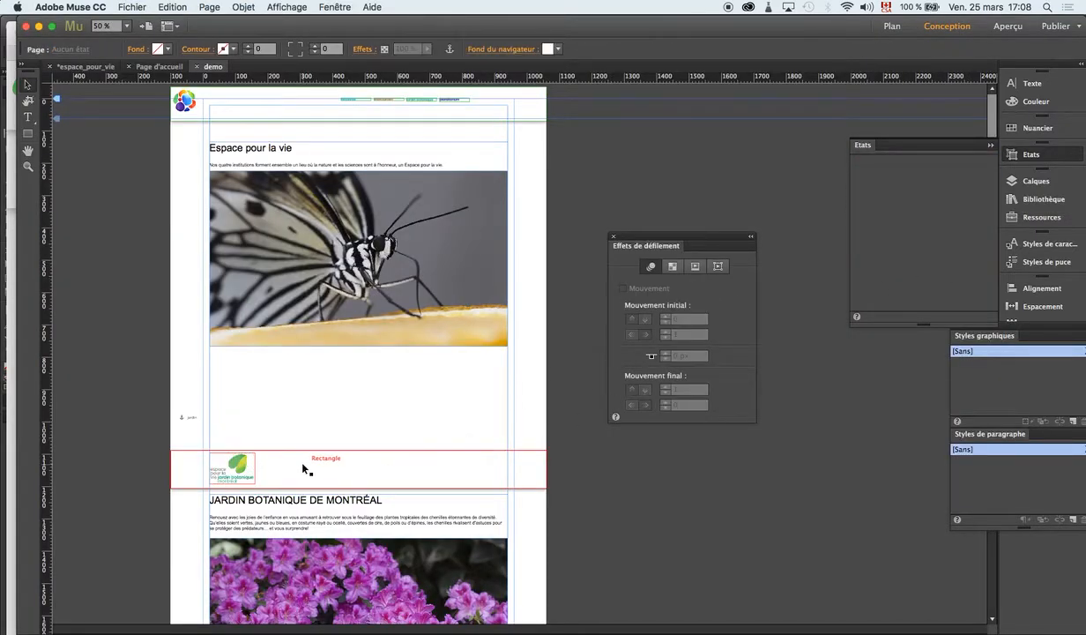
{"action": "left_click", "coordinate": [251, 468]}
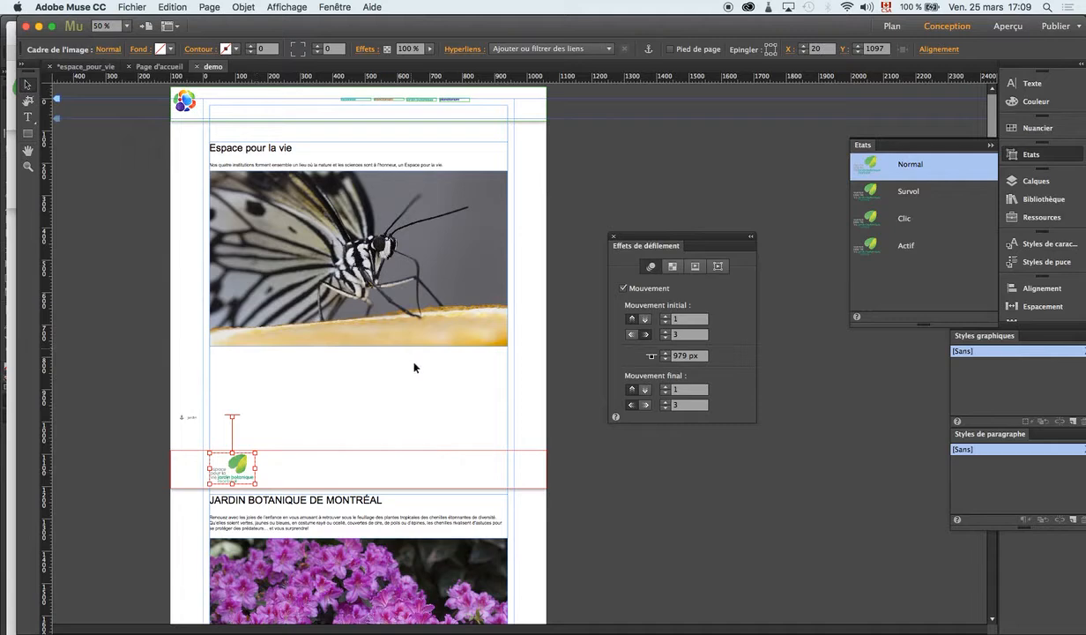
{"action": "left_click", "coordinate": [370, 476]}
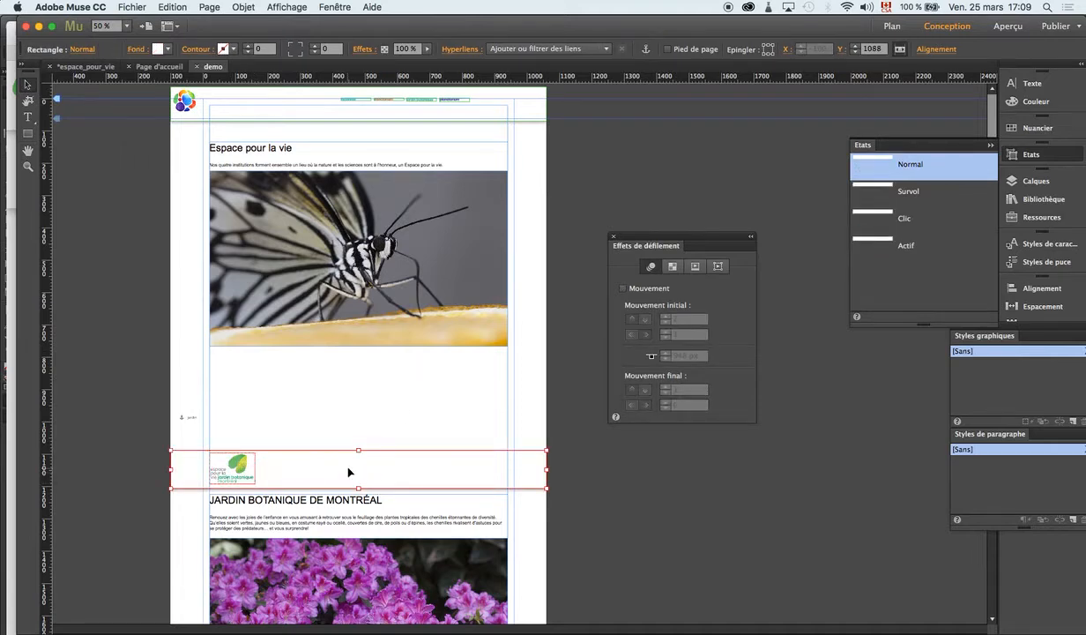
{"action": "left_click", "coordinate": [675, 266]}
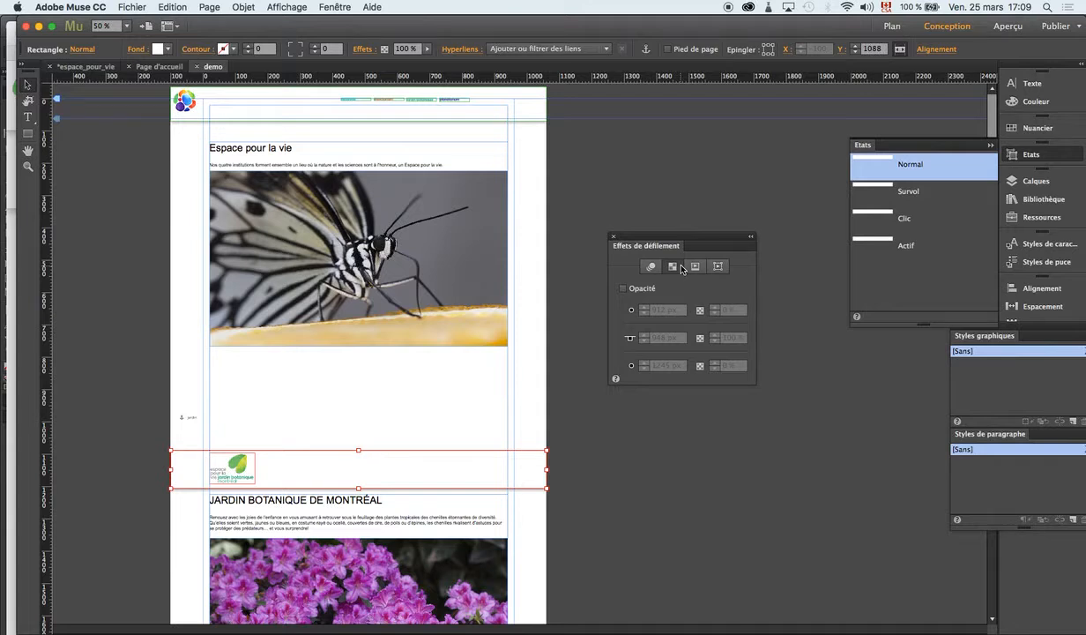
{"action": "left_click", "coordinate": [624, 289]}
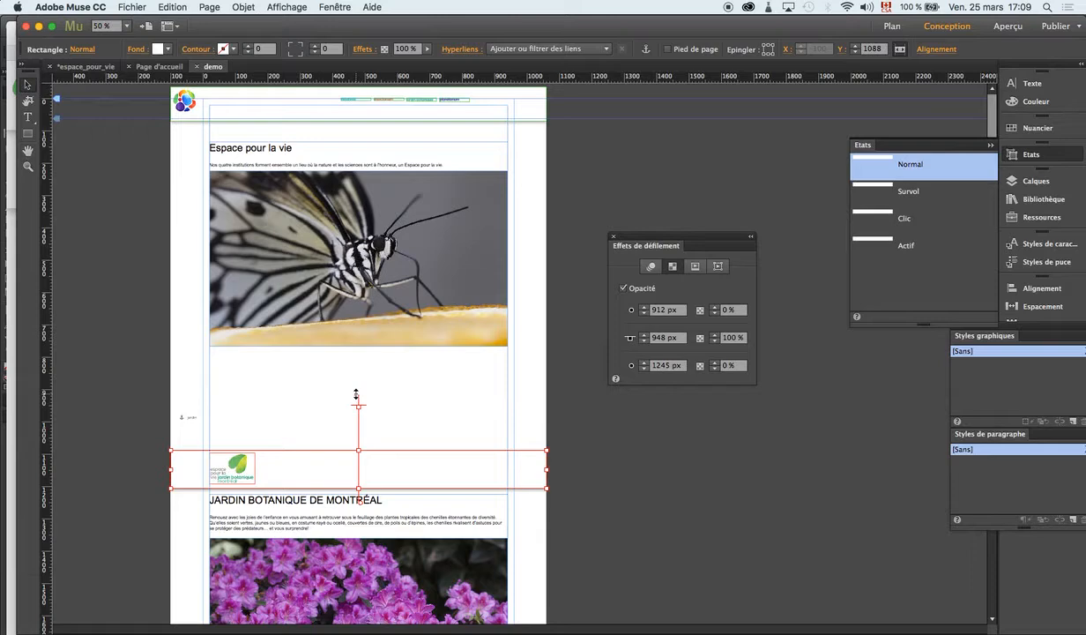
Set the rectangle's first fade position to 900 px and its final opacity to 100 %, and save the site
{"action": "left_click", "coordinate": [355, 394]}
{"action": "left_click_drag", "start_coordinate": [357, 398], "coordinate": [357, 393]}
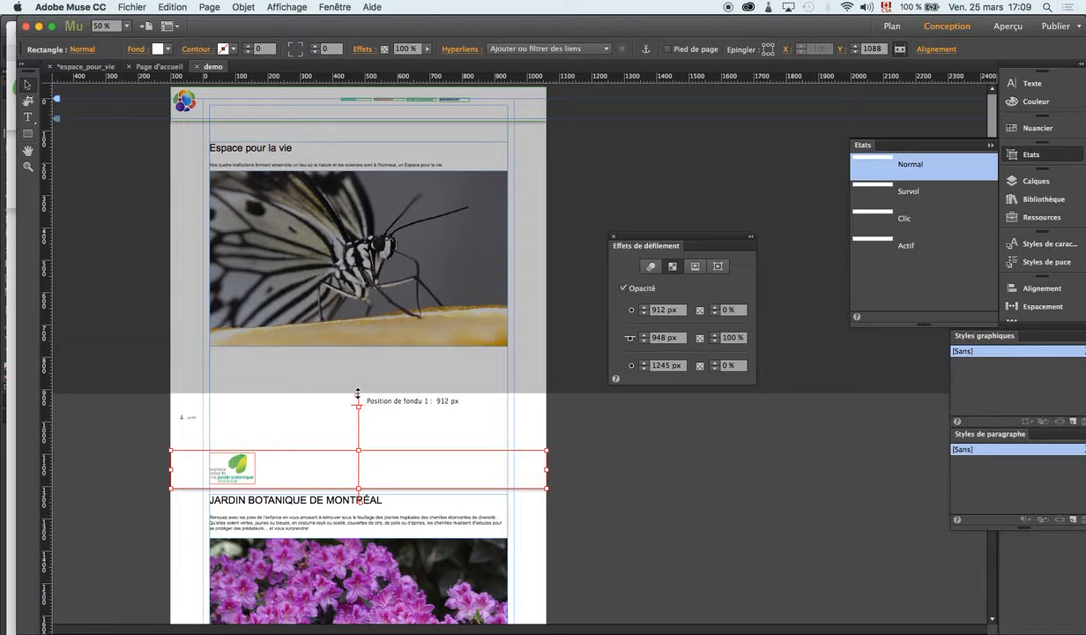
{"action": "left_click_drag", "start_coordinate": [357, 393], "coordinate": [357, 389]}
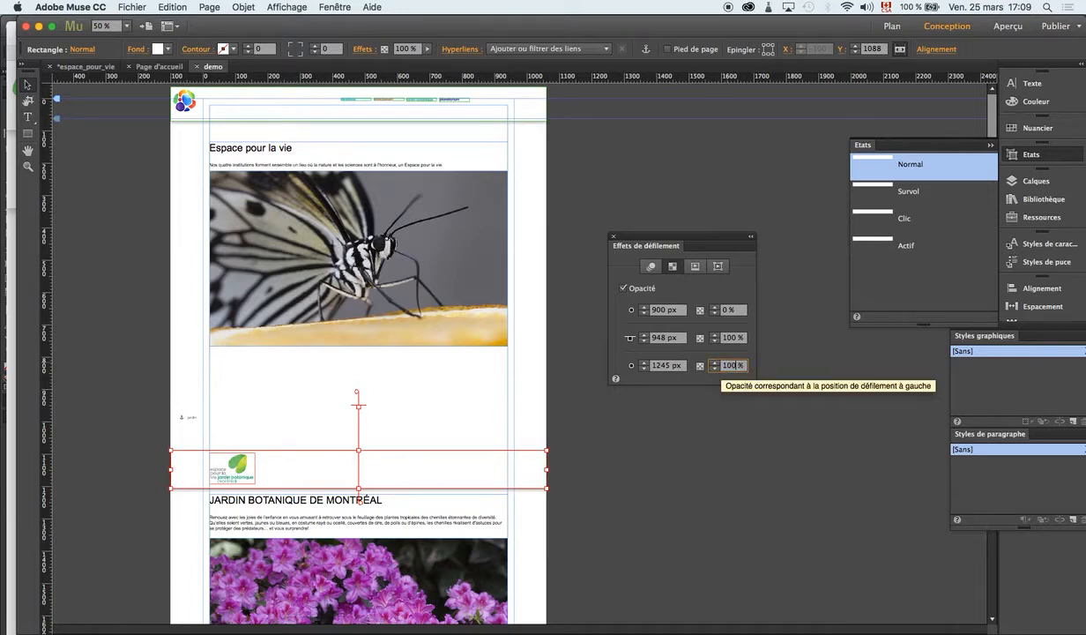
{"action": "left_click", "coordinate": [730, 342]}
{"action": "key", "text": "super+s"}
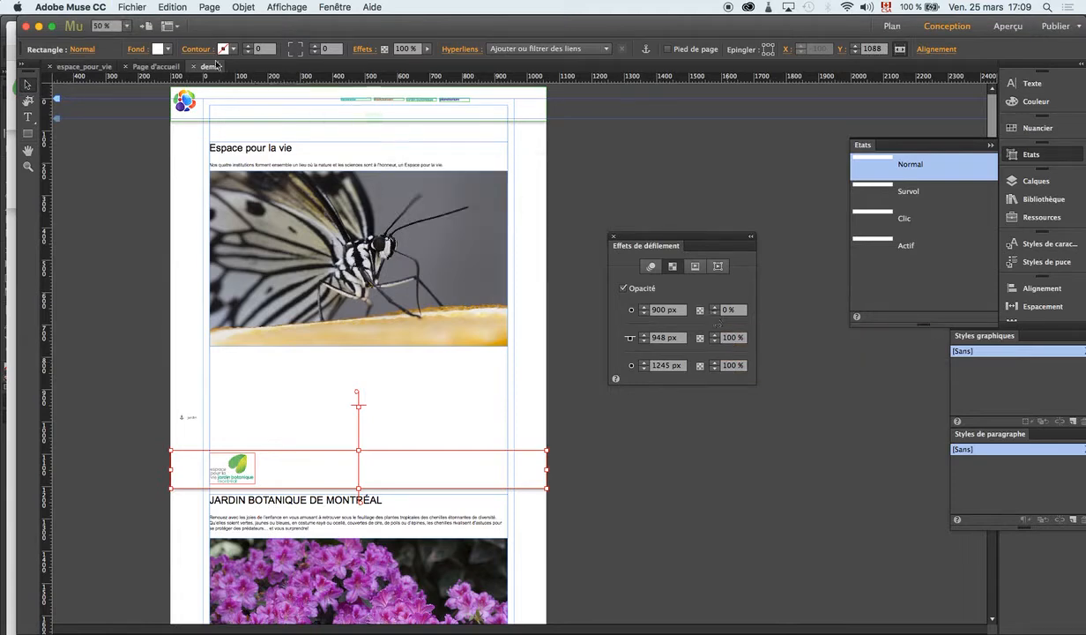
Preview the page in the browser and examine the banner's fade-in while scrolling to the Jardin botanique section, back up and past it
{"action": "left_click", "coordinate": [133, 7]}
{"action": "left_click", "coordinate": [205, 214]}
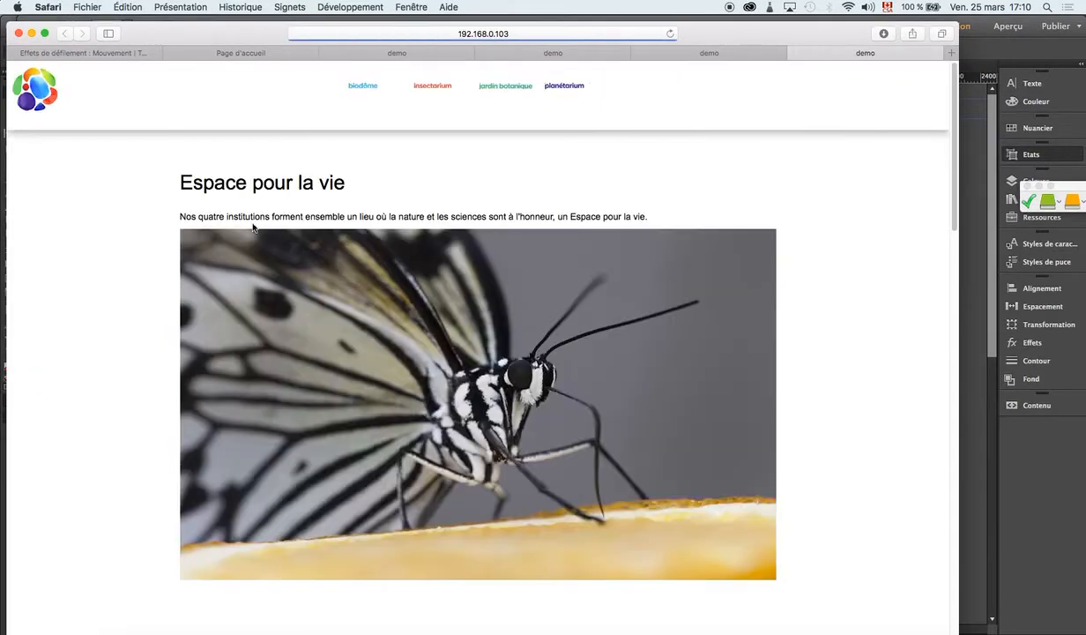
{"action": "scroll", "coordinate": [426, 207], "scroll_direction": "down", "scroll_amount": 5}
{"action": "scroll", "coordinate": [426, 207], "scroll_direction": "down", "scroll_amount": 3}
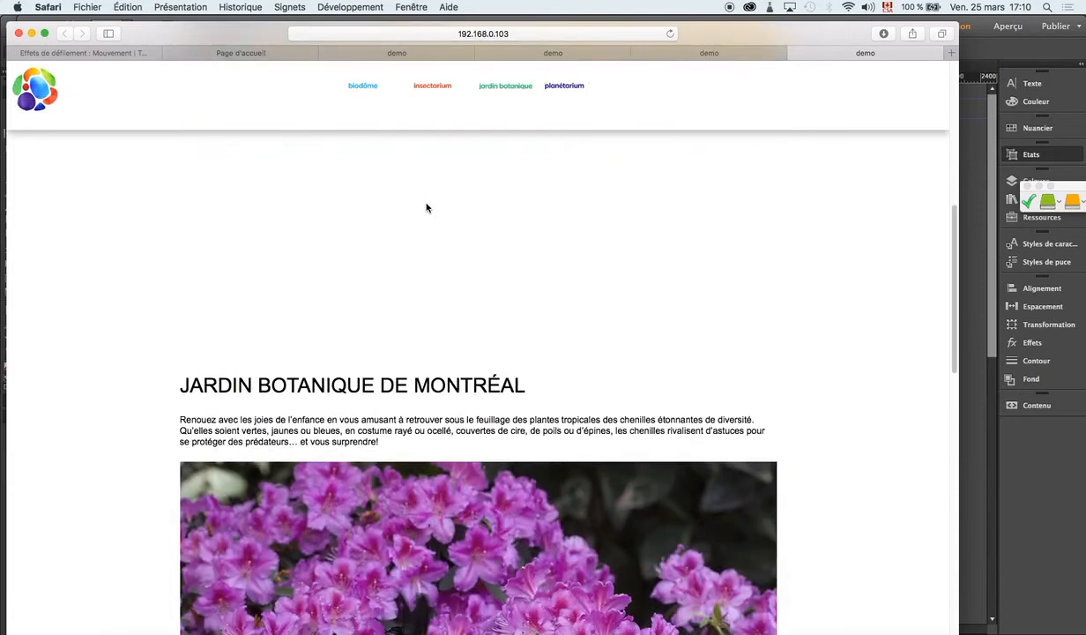
{"action": "scroll", "coordinate": [408, 203], "scroll_direction": "down", "scroll_amount": 3}
{"action": "scroll", "coordinate": [407, 204], "scroll_direction": "down", "scroll_amount": 2}
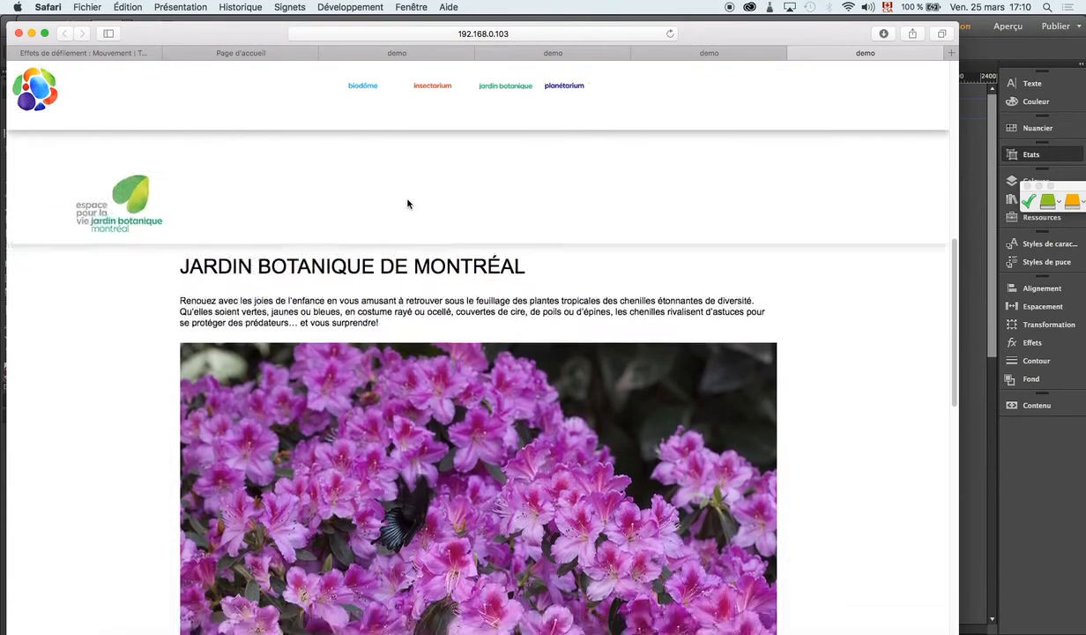
{"action": "scroll", "coordinate": [407, 204], "scroll_direction": "up", "scroll_amount": 5}
{"action": "scroll", "coordinate": [407, 204], "scroll_direction": "down", "scroll_amount": 1}
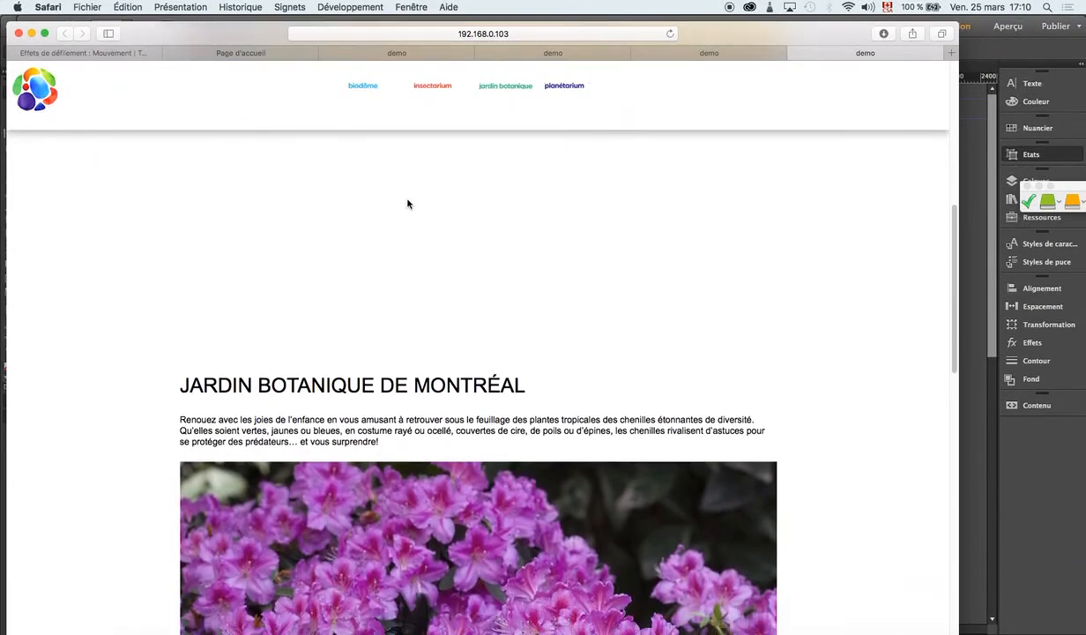
{"action": "scroll", "coordinate": [408, 203], "scroll_direction": "down", "scroll_amount": 2}
{"action": "scroll", "coordinate": [407, 204], "scroll_direction": "down", "scroll_amount": 1}
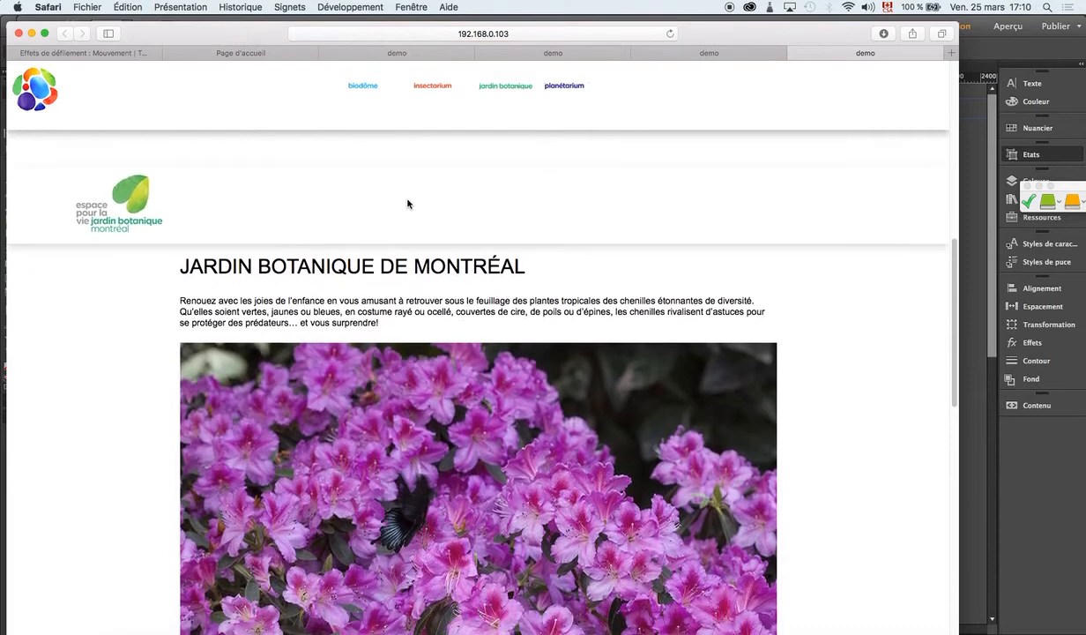
{"action": "scroll", "coordinate": [407, 204], "scroll_direction": "down", "scroll_amount": 1}
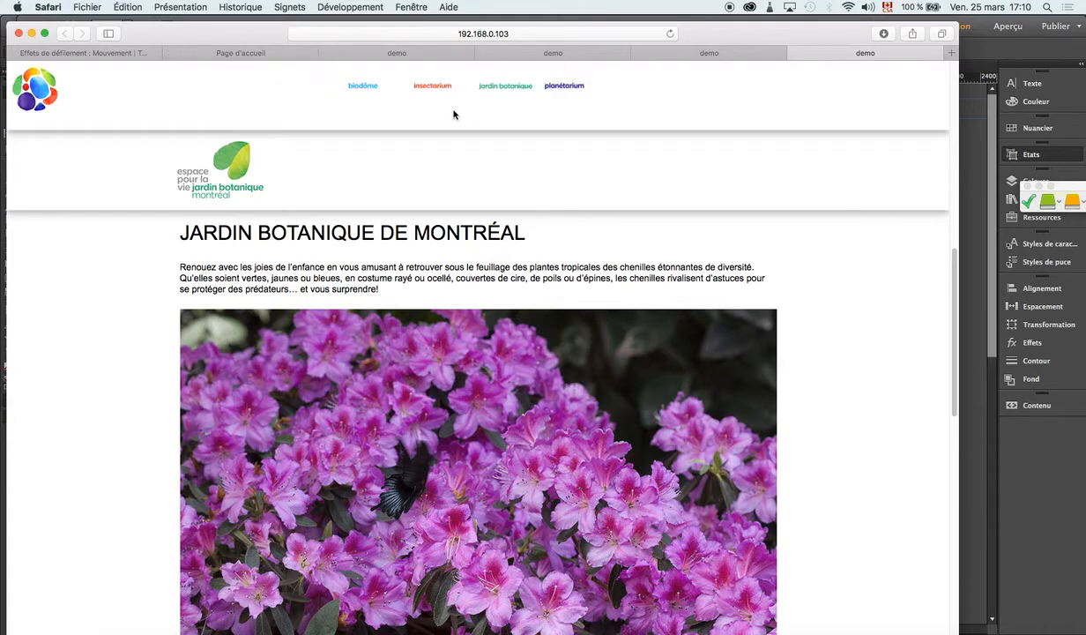
{"action": "scroll", "coordinate": [487, 161], "scroll_direction": "down", "scroll_amount": 5}
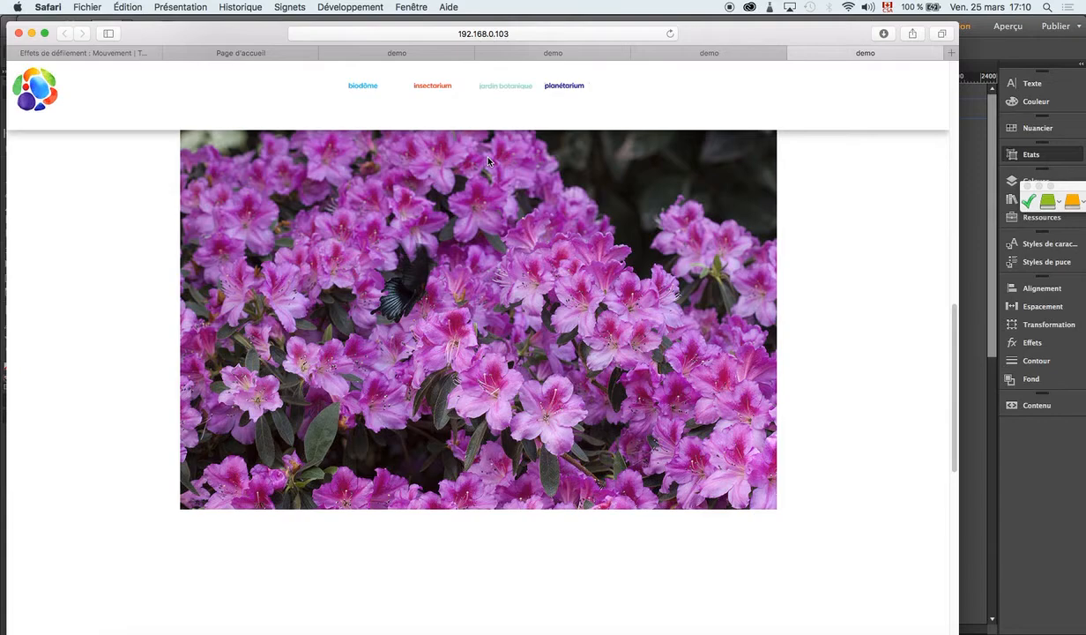
Return to Adobe Muse, try the rectangle's opacity key position at 1030 px, and save the site
{"action": "key", "text": "super+Tab"}
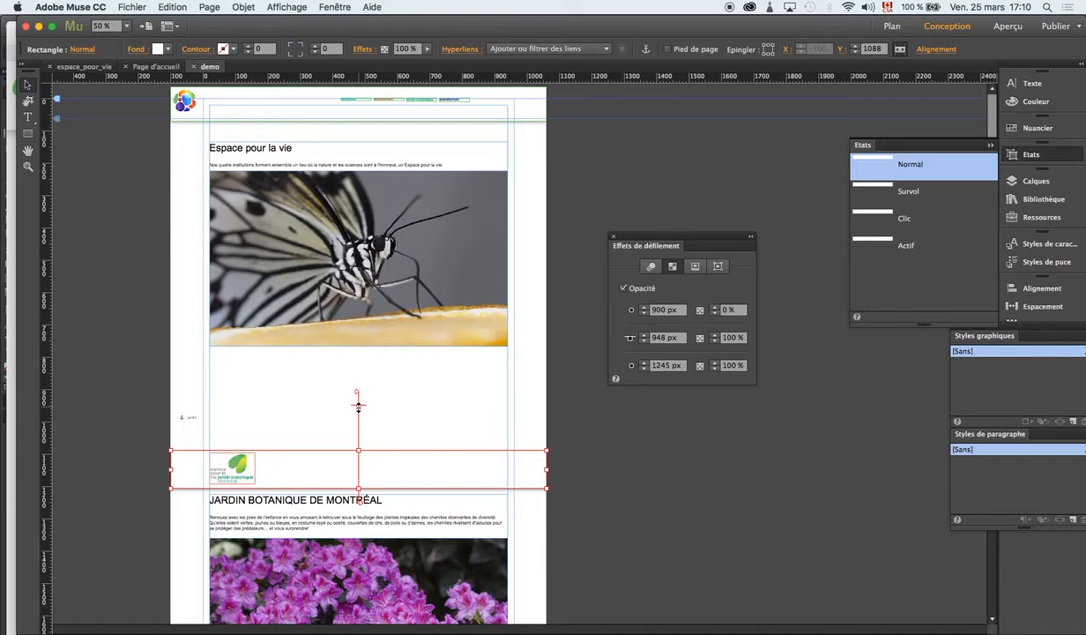
{"action": "left_click_drag", "start_coordinate": [358, 416], "coordinate": [358, 432]}
{"action": "key", "text": "super+s"}
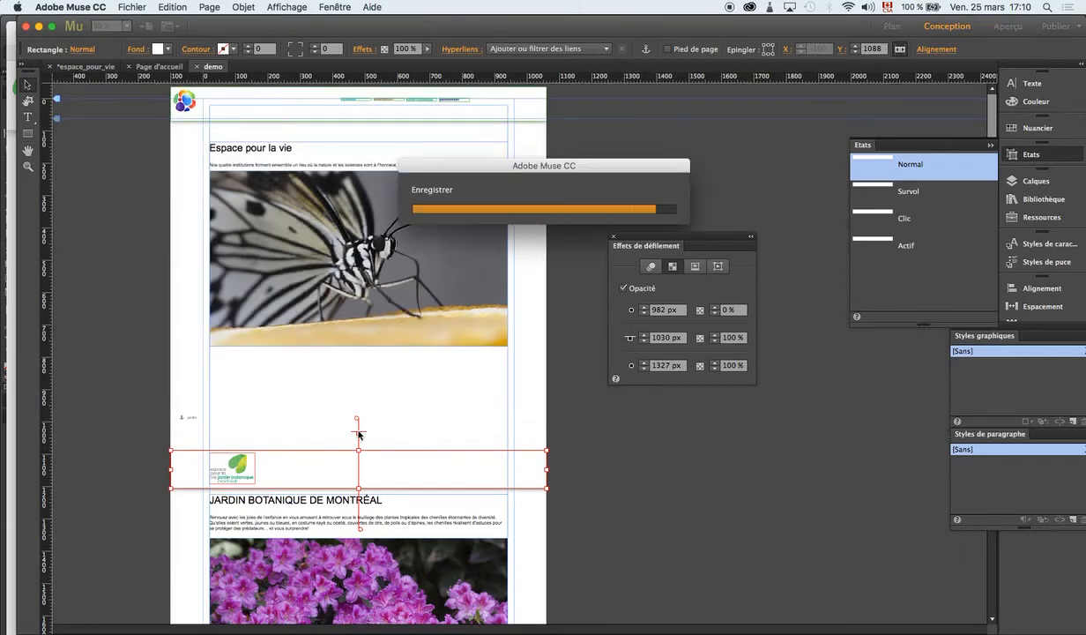
Preview the page in the browser and check the banner's opacity after following the jardin botanique header link
{"action": "key", "text": "super+Tab"}
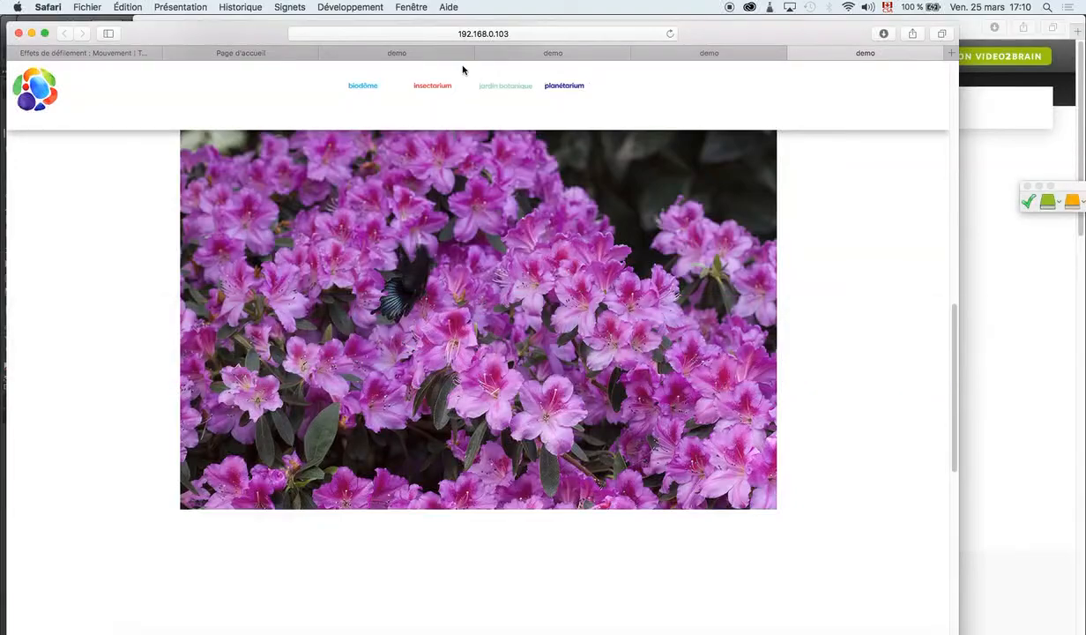
{"action": "key", "text": "super+Tab"}
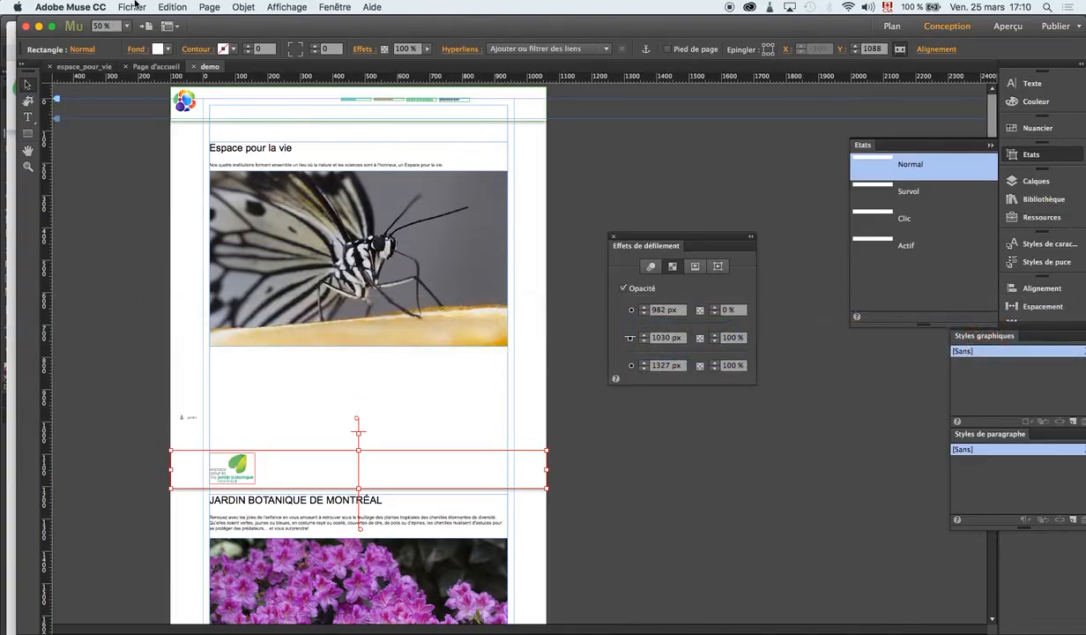
{"action": "left_click", "coordinate": [135, 5]}
{"action": "left_click", "coordinate": [221, 208]}
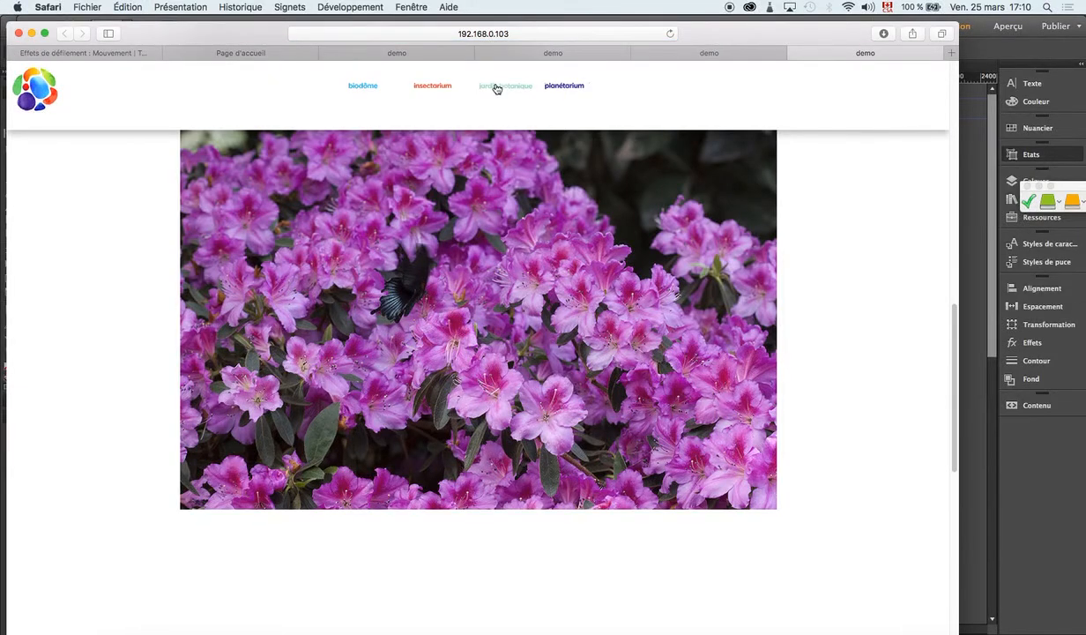
{"action": "left_click", "coordinate": [497, 87]}
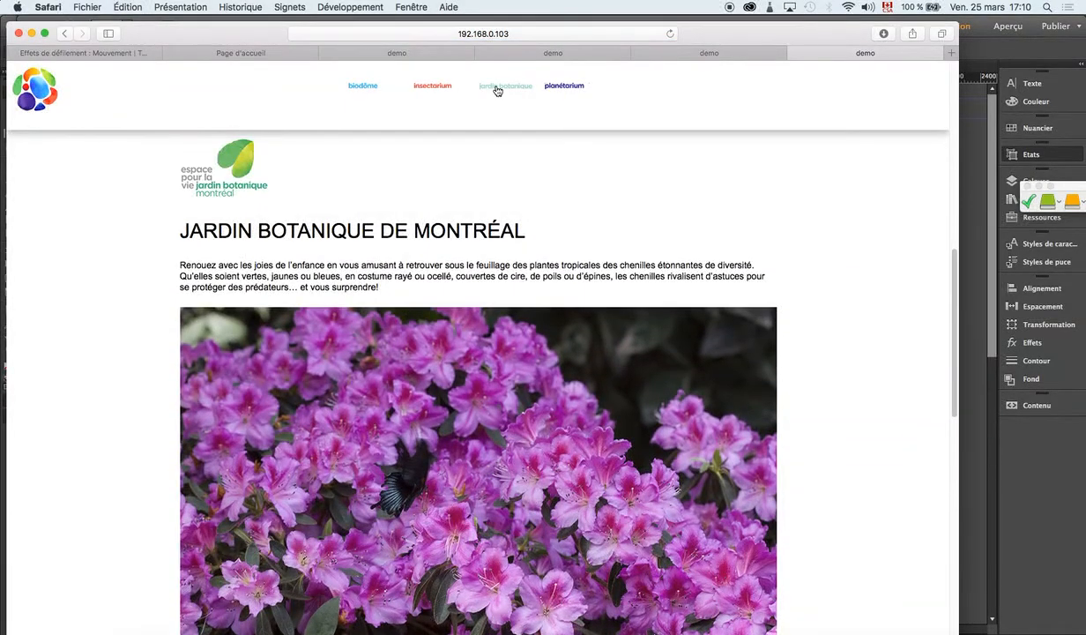
Back in Adobe Muse, move the rectangle's opacity key position up to 936 px, above the jardin anchor, and save the site
{"action": "key", "text": "super+Tab"}
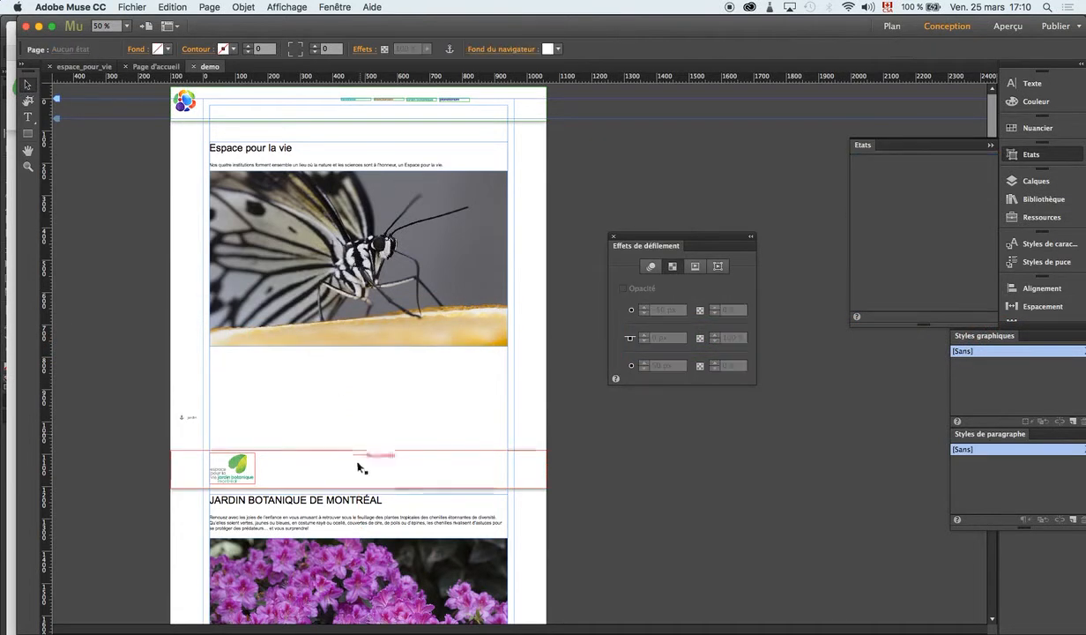
{"action": "left_click_drag", "start_coordinate": [357, 406], "coordinate": [358, 401]}
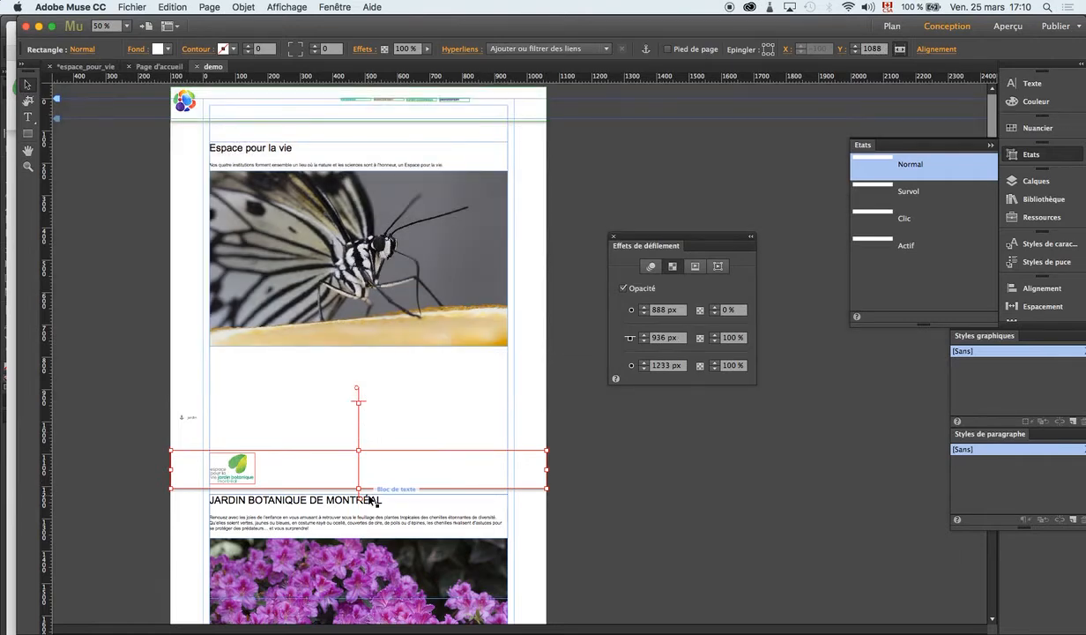
{"action": "key", "text": "super+Tab"}
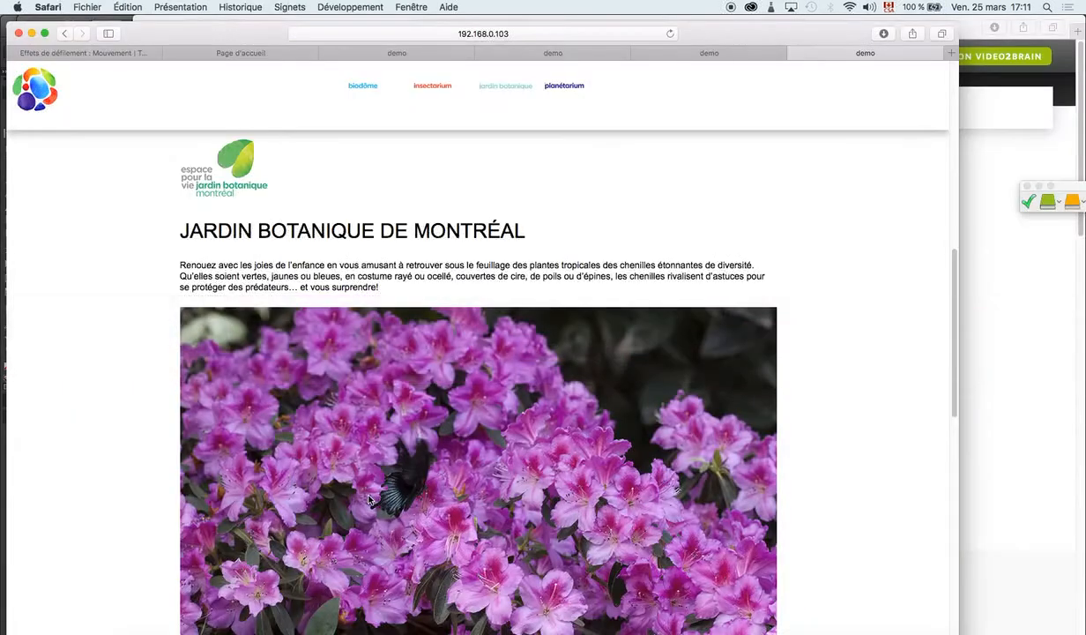
{"action": "key", "text": "super+Tab"}
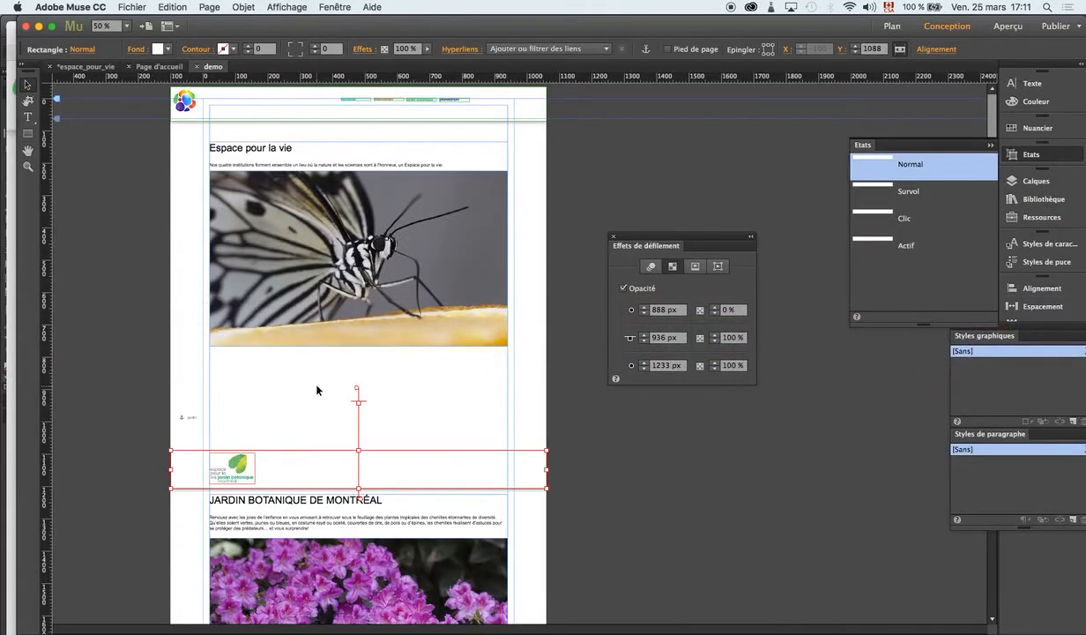
{"action": "key", "text": "super+s"}
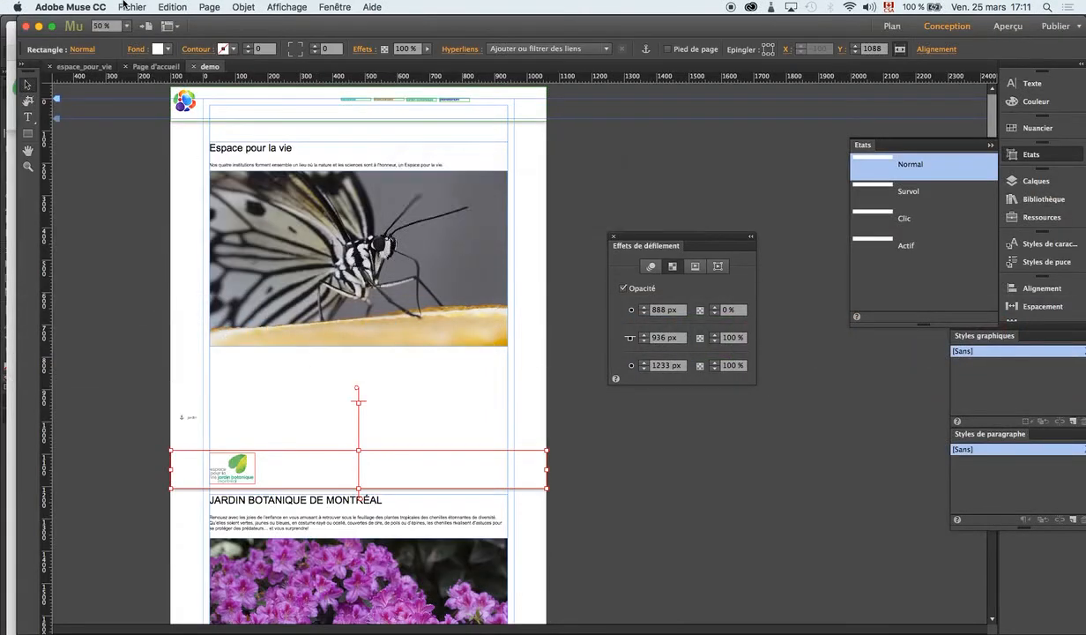
Preview the page in the browser and examine how the banner and logo appear while scrolling back and forth around Jardin botanique
{"action": "left_click", "coordinate": [124, 4]}
{"action": "left_click", "coordinate": [200, 209]}
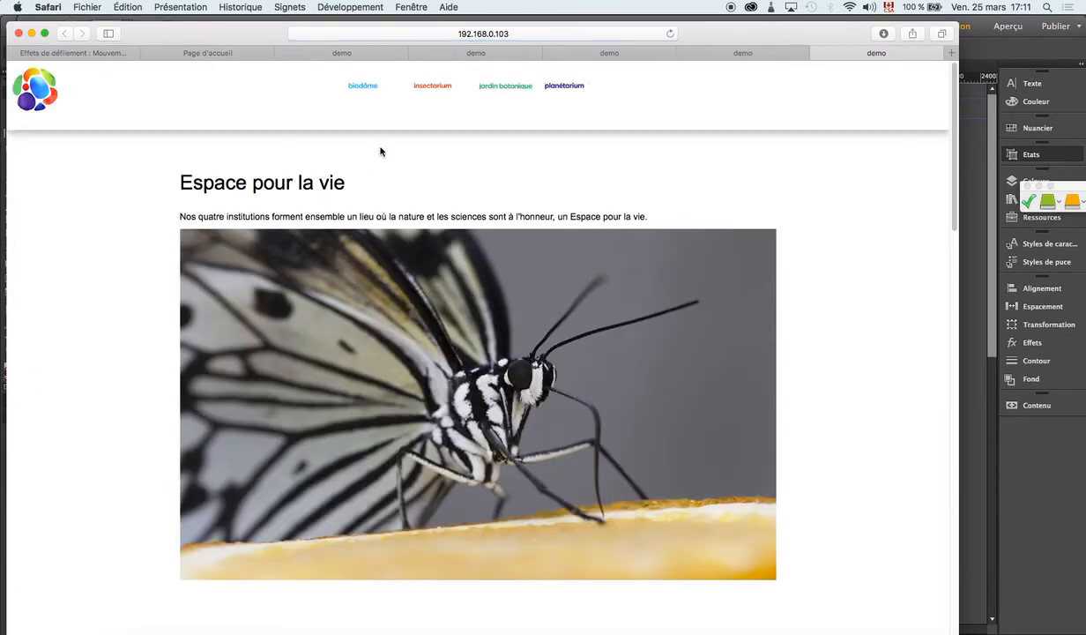
{"action": "scroll", "coordinate": [455, 165], "scroll_direction": "down", "scroll_amount": 2}
{"action": "scroll", "coordinate": [454, 165], "scroll_direction": "down", "scroll_amount": 10}
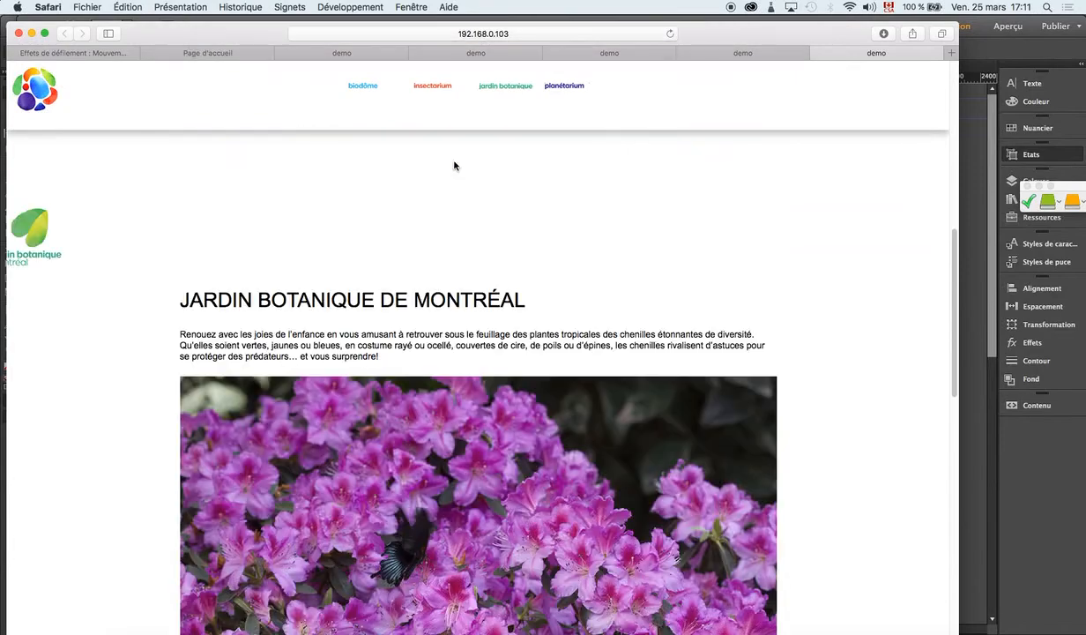
{"action": "scroll", "coordinate": [455, 166], "scroll_direction": "up", "scroll_amount": 1}
{"action": "scroll", "coordinate": [455, 166], "scroll_direction": "down", "scroll_amount": 1}
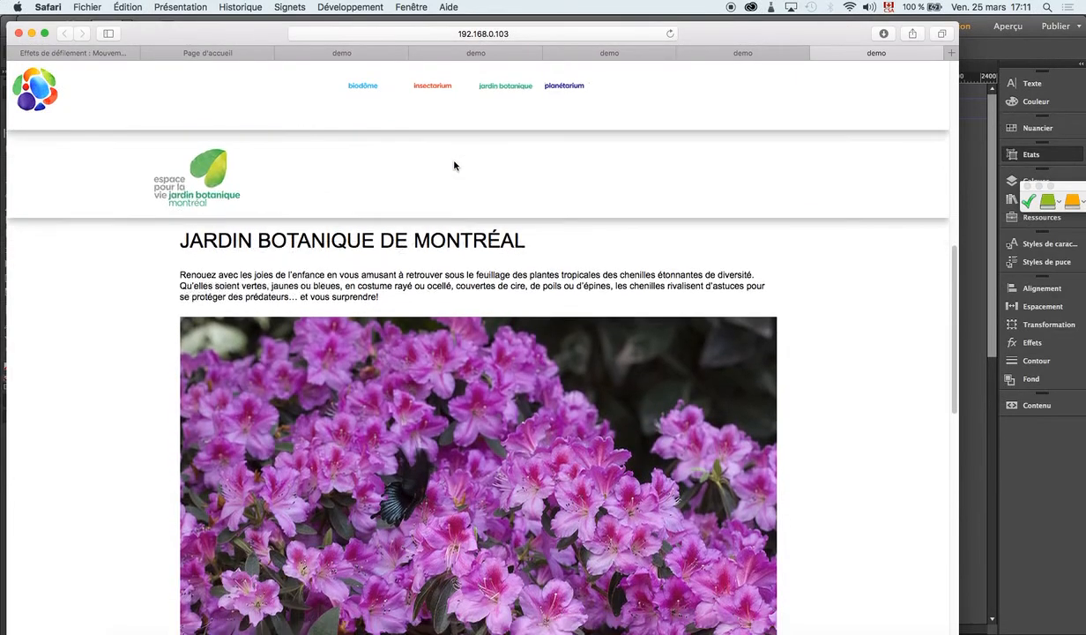
{"action": "scroll", "coordinate": [455, 165], "scroll_direction": "up", "scroll_amount": 2}
{"action": "scroll", "coordinate": [455, 165], "scroll_direction": "down", "scroll_amount": 4}
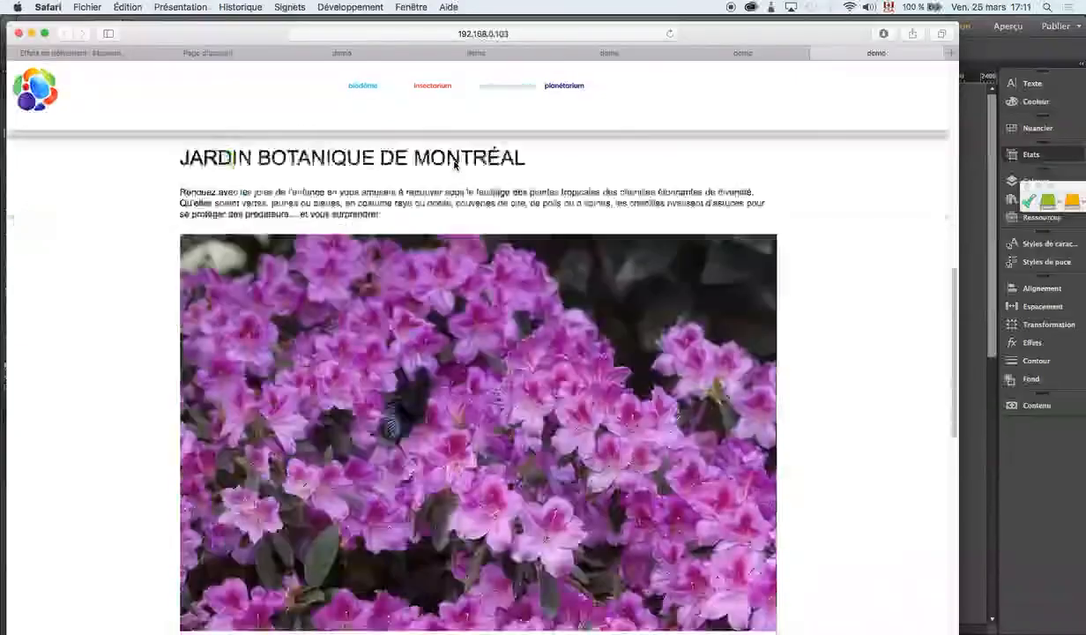
Test the jardin botanique and insectarium header links, including a jump to Jardin botanique after scrolling back up
{"action": "left_click", "coordinate": [490, 88]}
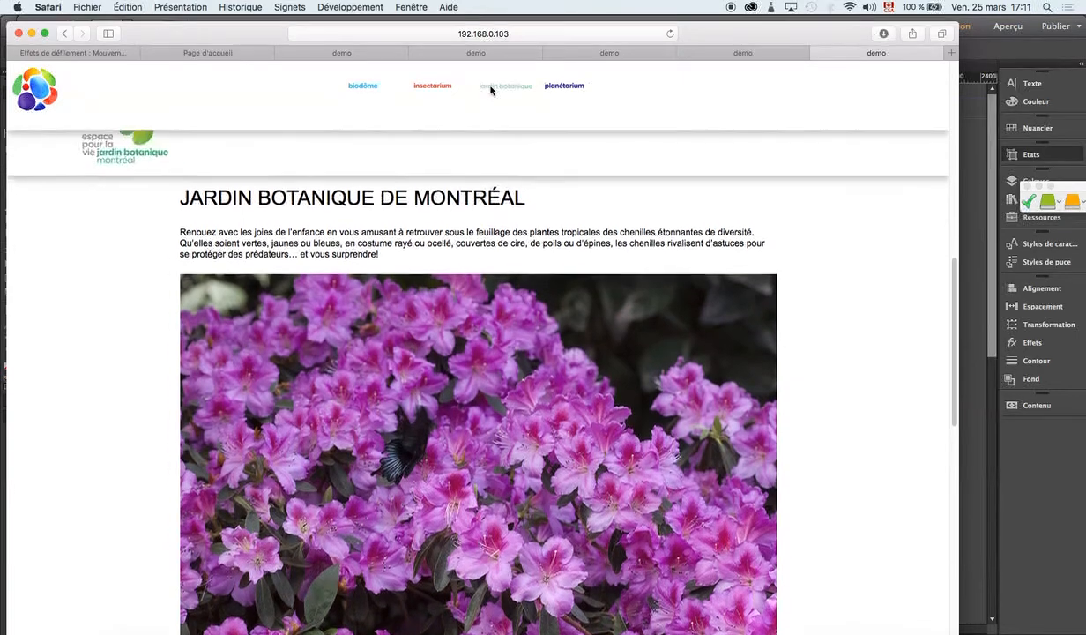
{"action": "left_click", "coordinate": [436, 89]}
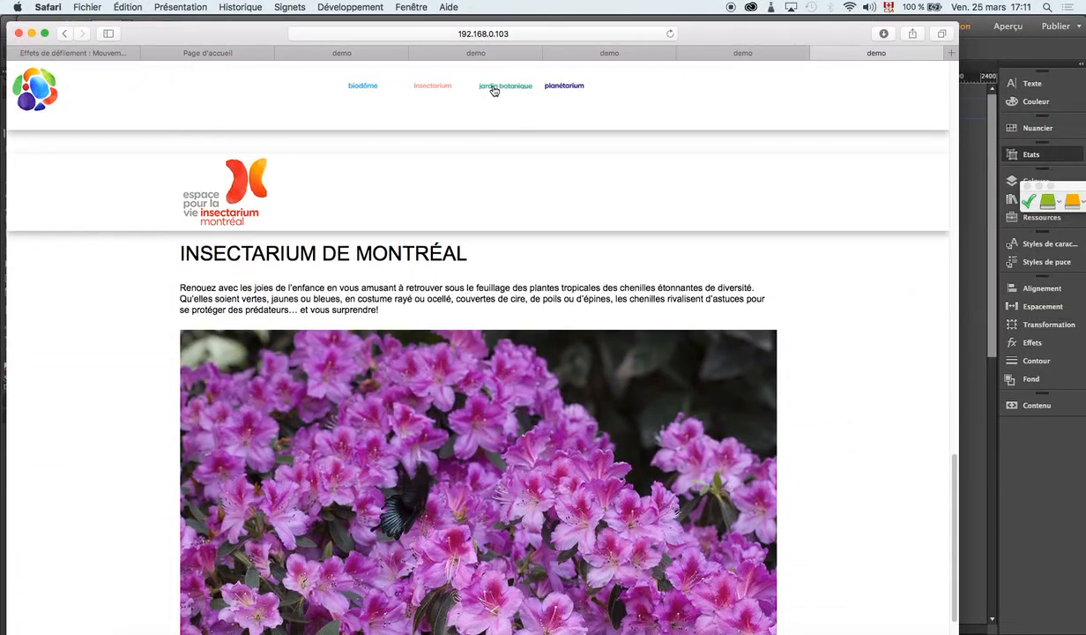
{"action": "left_click", "coordinate": [495, 90]}
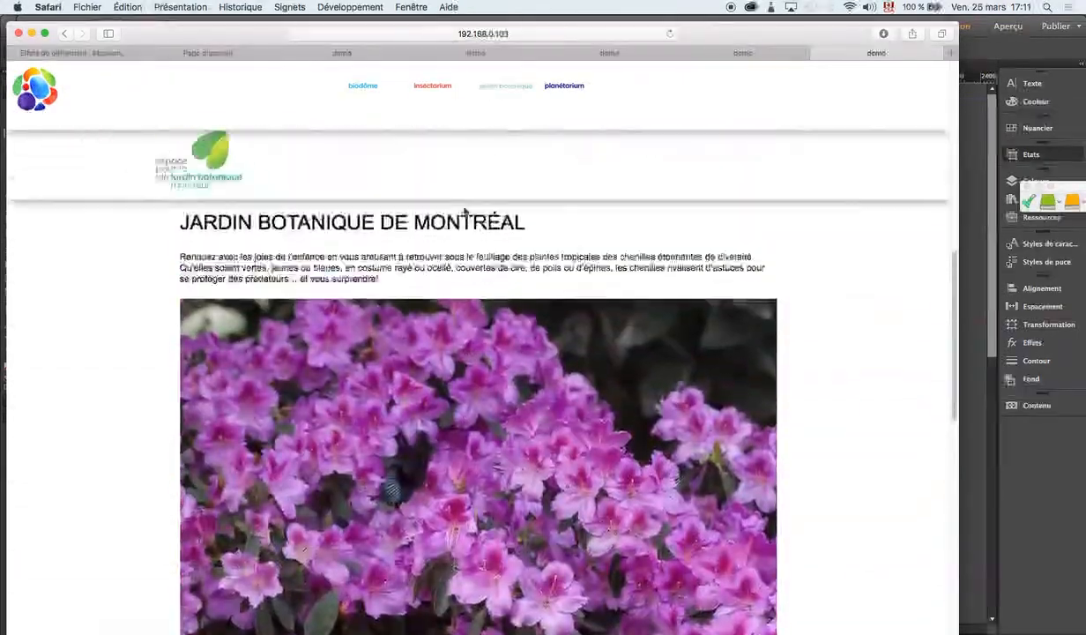
{"action": "scroll", "coordinate": [464, 212], "scroll_direction": "up", "scroll_amount": 10}
{"action": "left_click", "coordinate": [498, 89]}
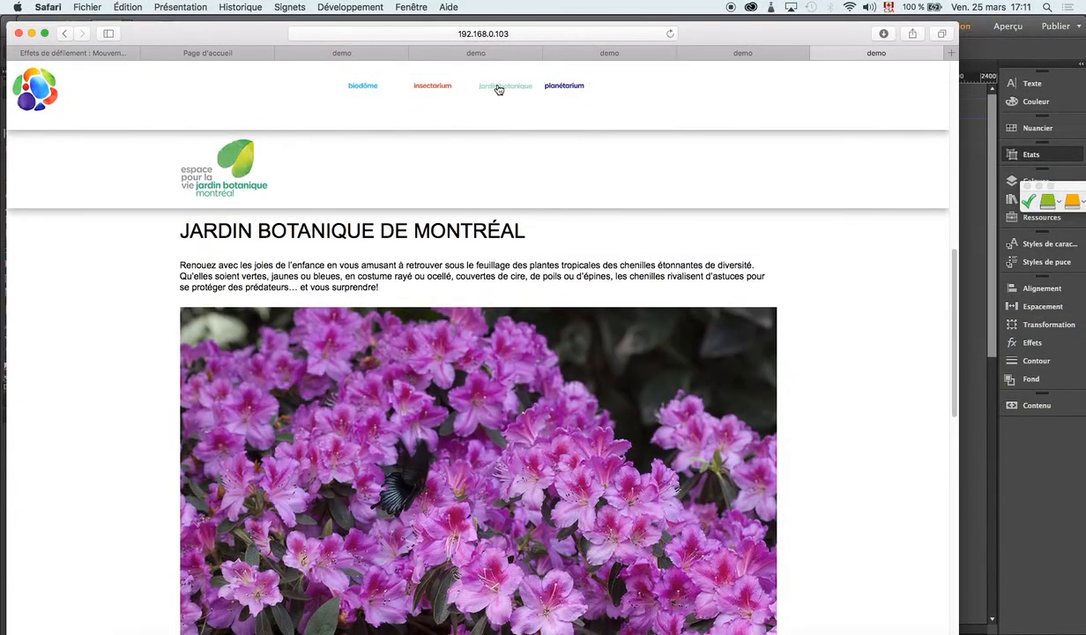
Back in Adobe Muse, reduce the opacity of the jardin botanique header link's Actif state to 19%
{"action": "key", "text": "super+Tab"}
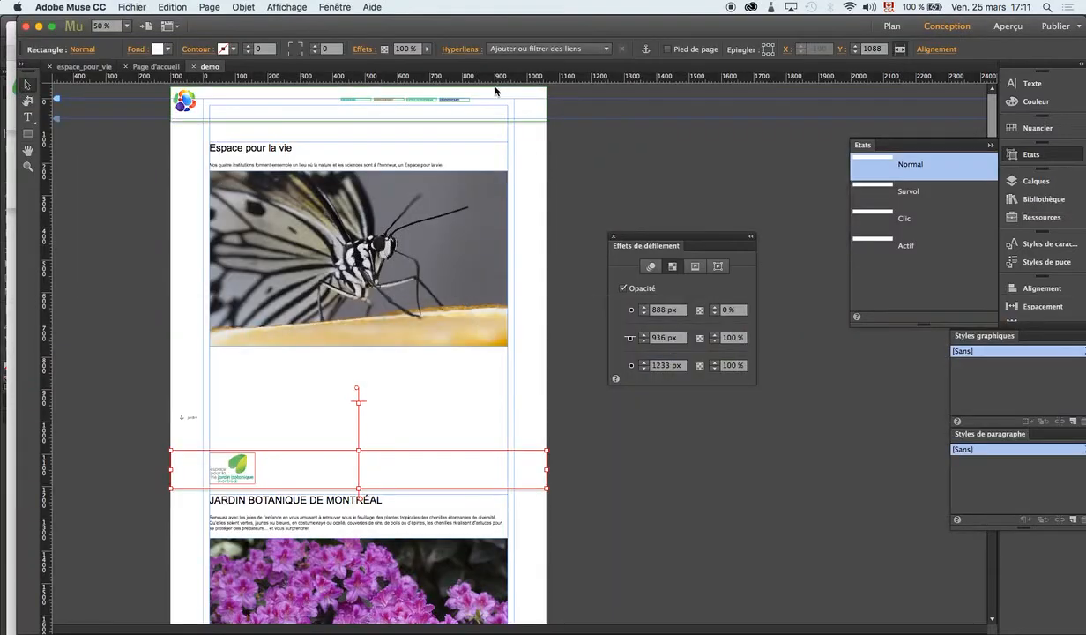
{"action": "left_click", "coordinate": [423, 100]}
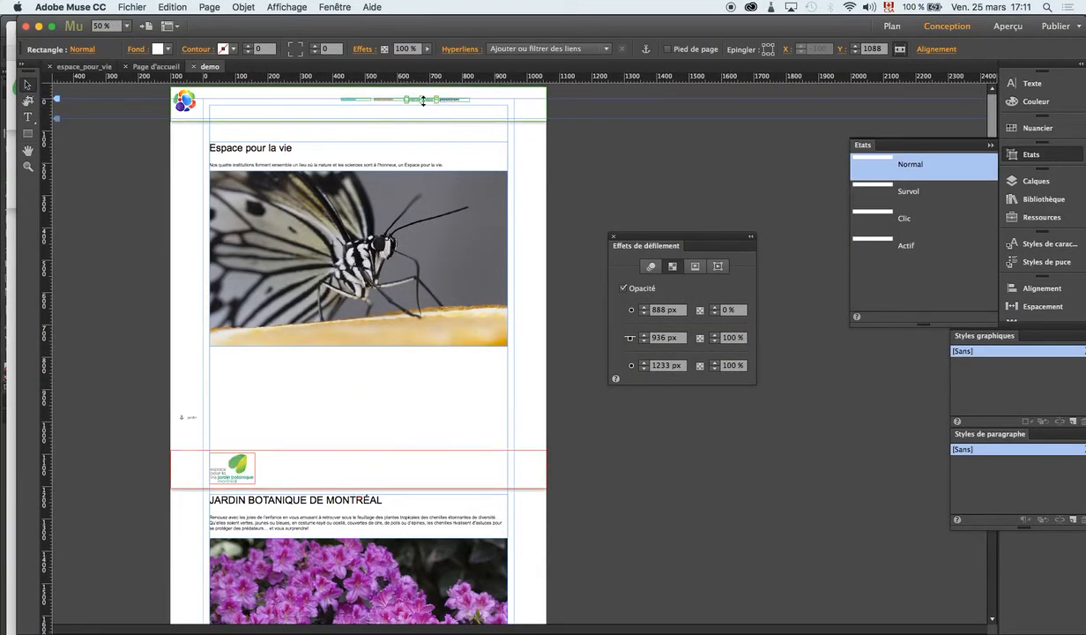
{"action": "left_click", "coordinate": [423, 100]}
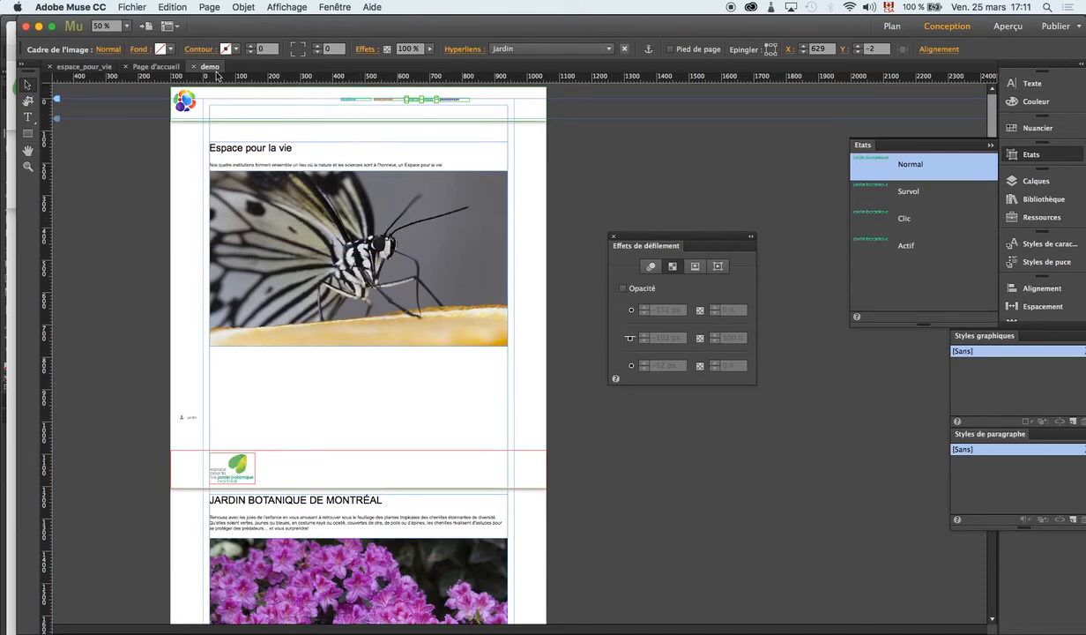
{"action": "left_click", "coordinate": [109, 51]}
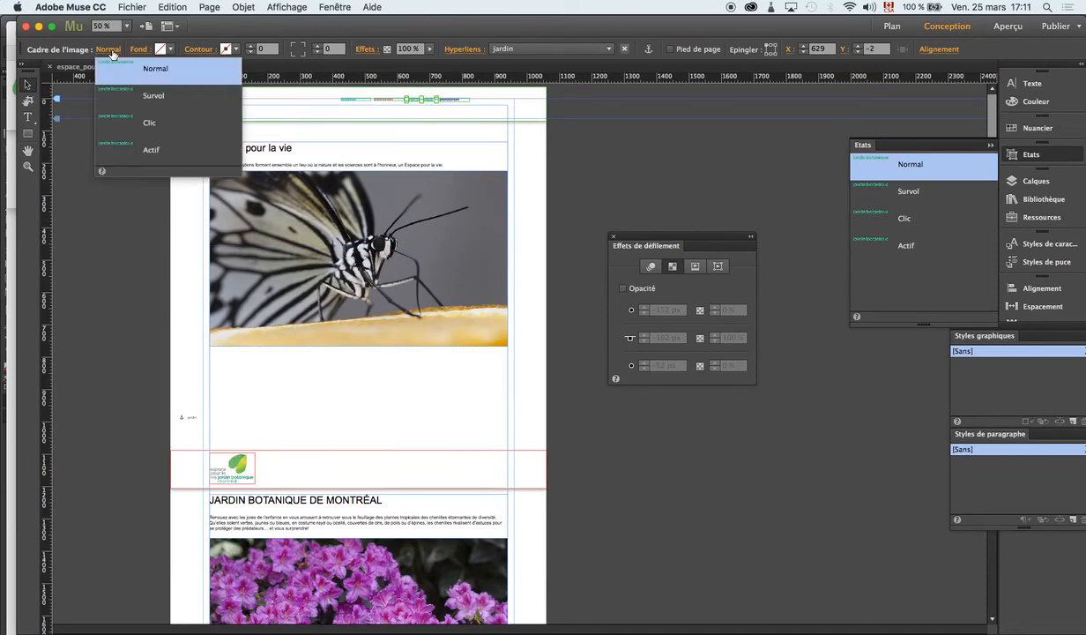
{"action": "left_click", "coordinate": [152, 155]}
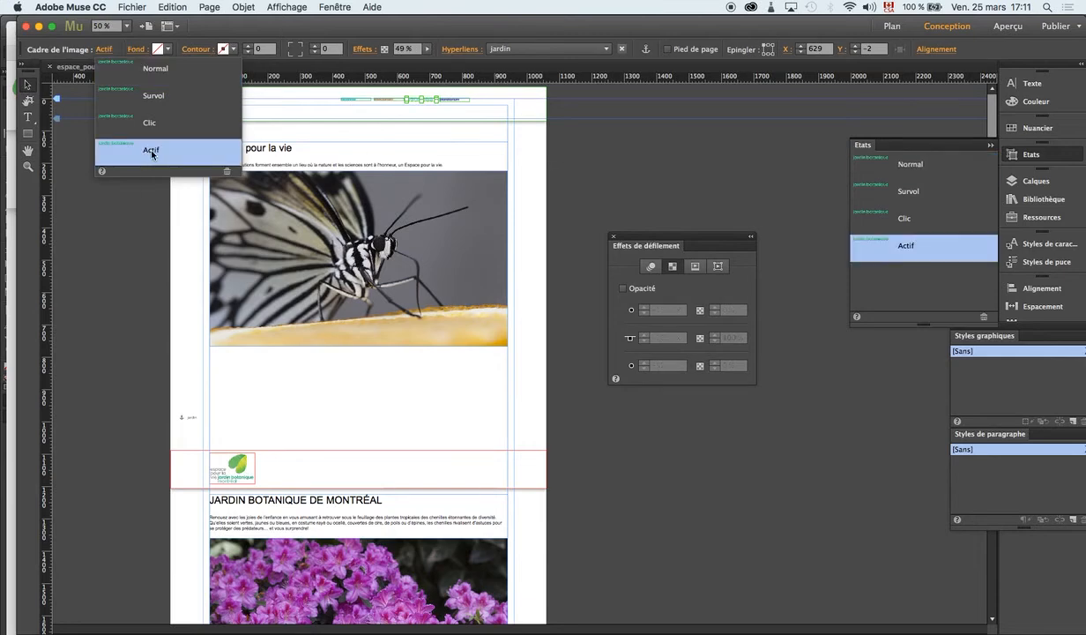
{"action": "left_click", "coordinate": [427, 53]}
{"action": "left_click_drag", "start_coordinate": [399, 59], "coordinate": [383, 62]}
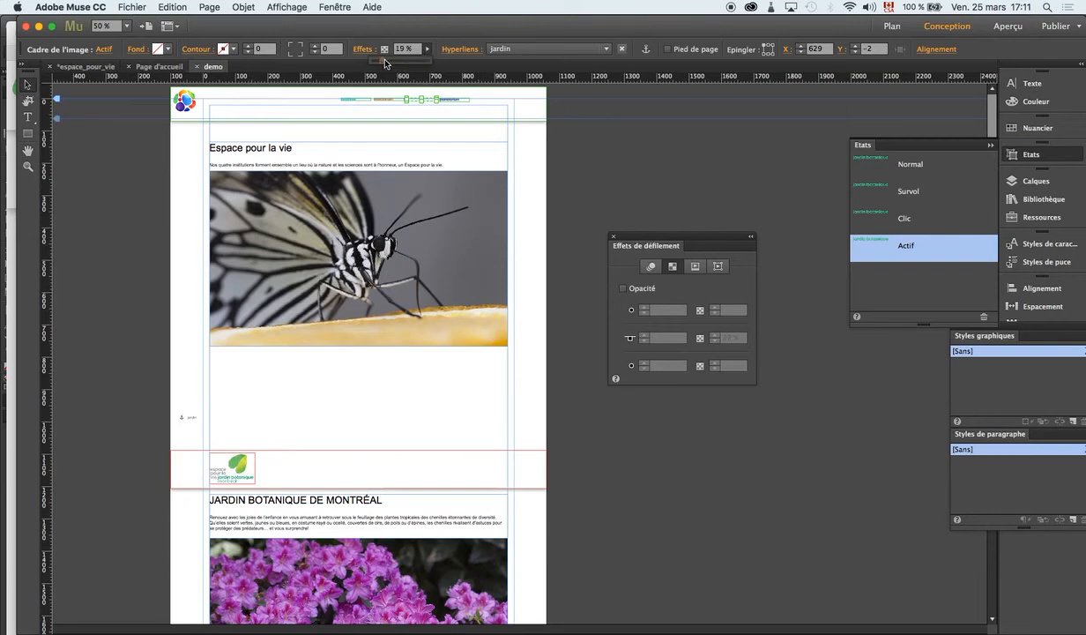
Reduce the opacity of the insectarium header link's Actif state to 22% and save the site
{"action": "left_click", "coordinate": [390, 99]}
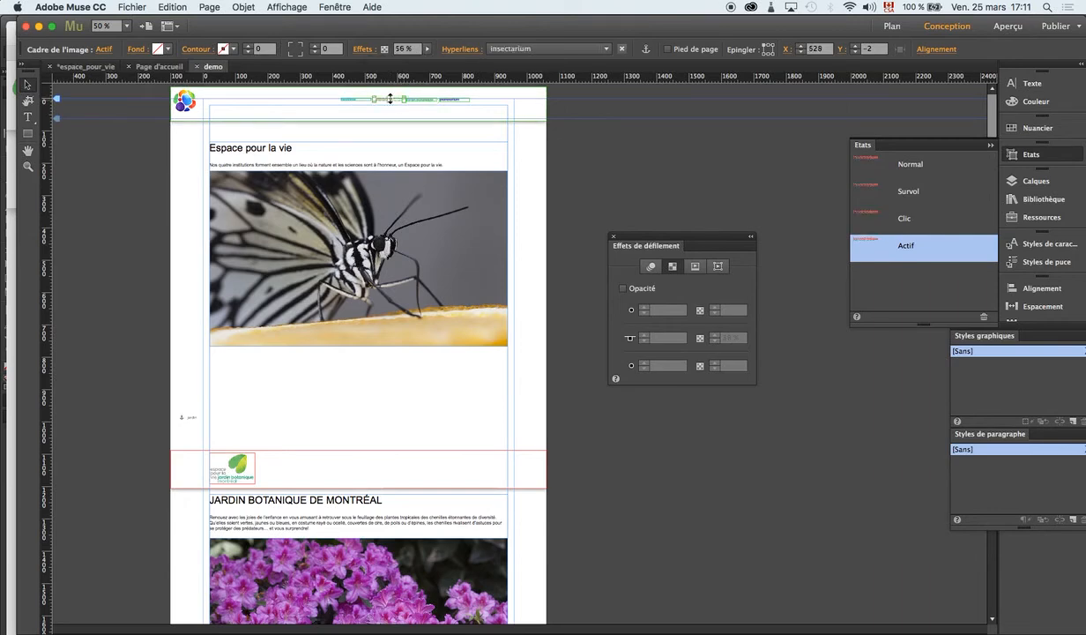
{"action": "left_click", "coordinate": [100, 51]}
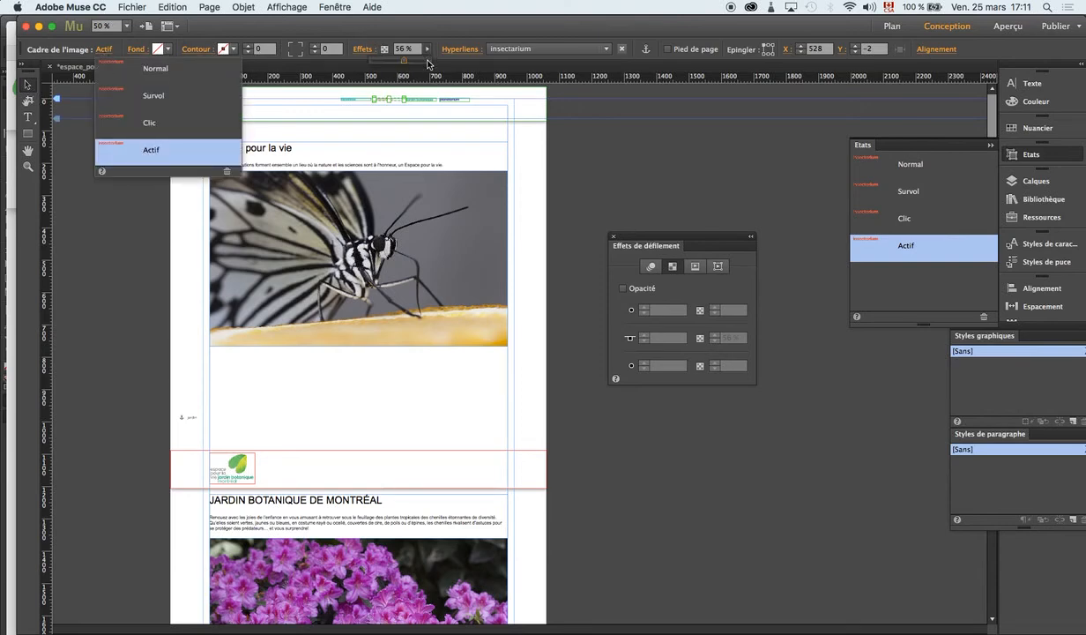
{"action": "left_click", "coordinate": [406, 63]}
{"action": "left_click_drag", "start_coordinate": [426, 53], "coordinate": [387, 62]}
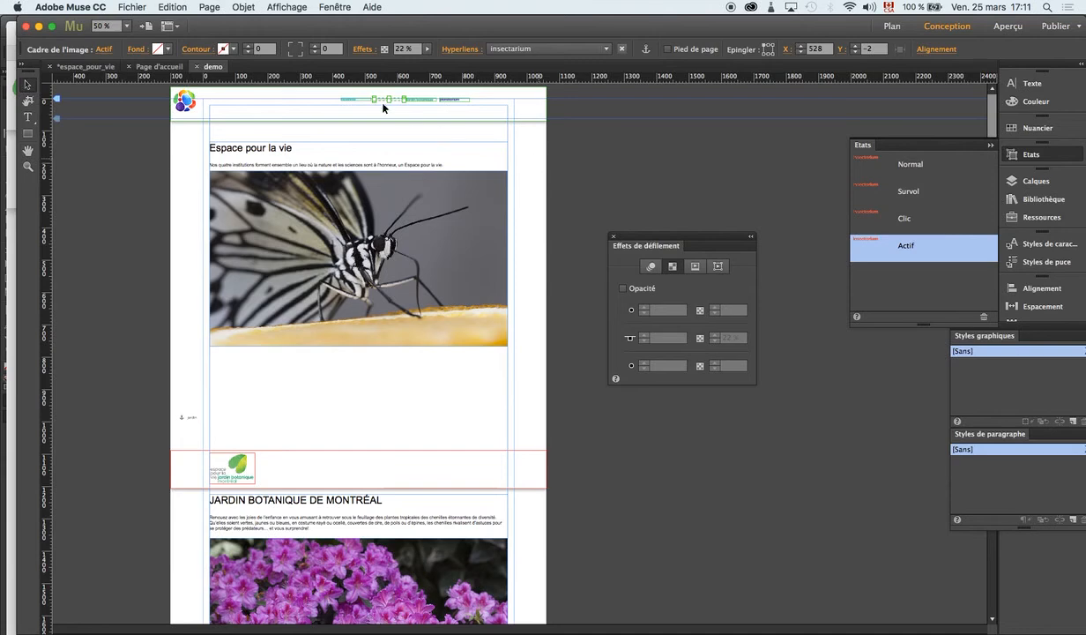
{"action": "key", "text": "super+s"}
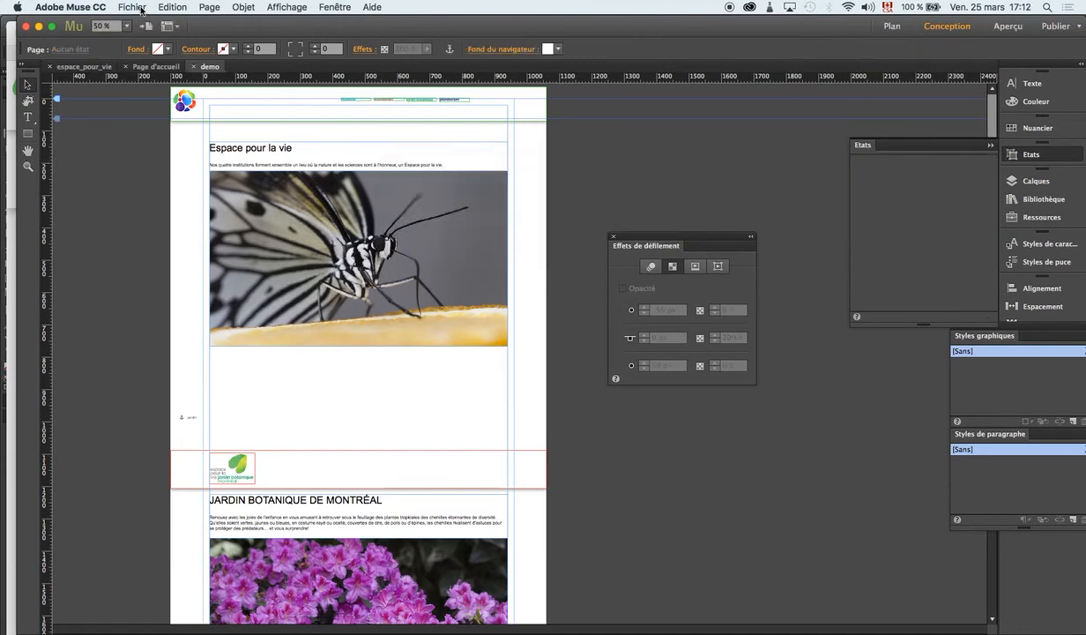
Preview the page in the browser, check the active look of the jardin botanique and insectarium header links, and return to Adobe Muse
{"action": "left_click", "coordinate": [137, 8]}
{"action": "left_click", "coordinate": [186, 218]}
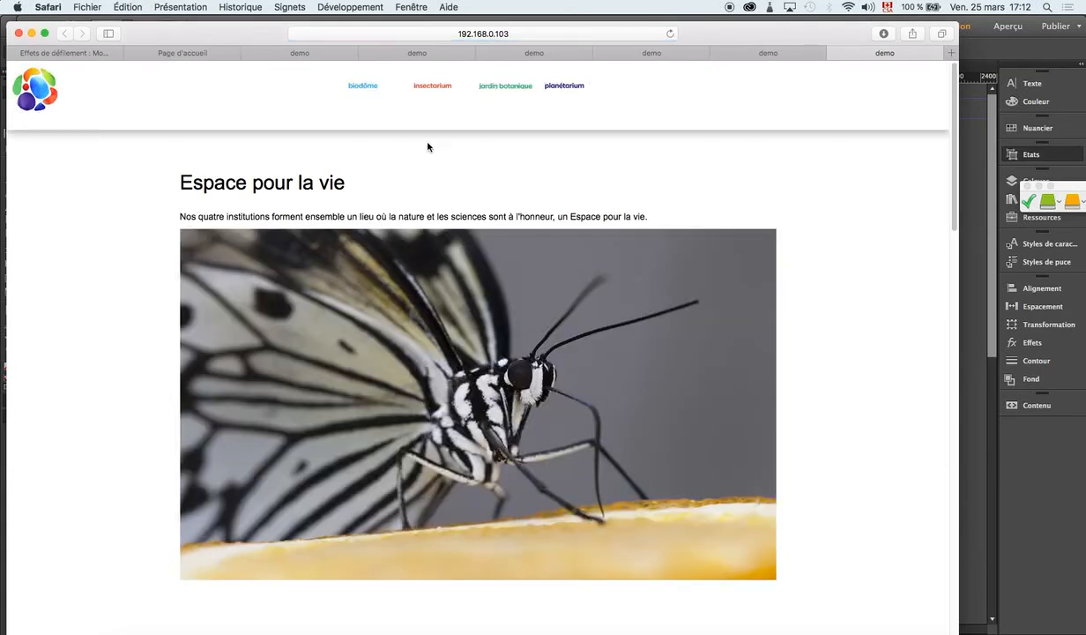
{"action": "left_click", "coordinate": [499, 85]}
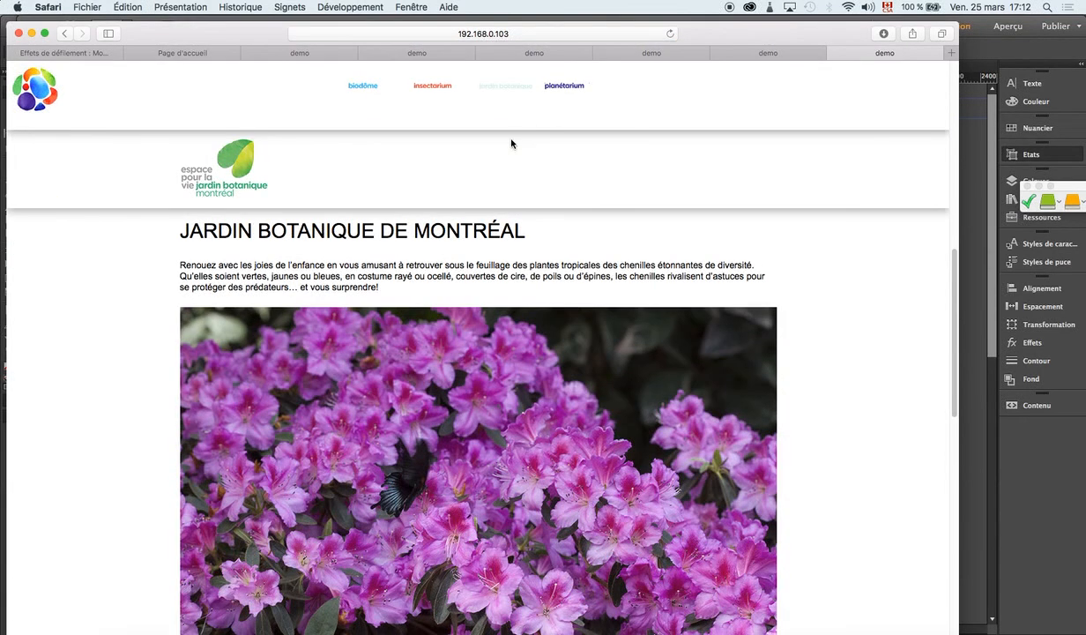
{"action": "left_click", "coordinate": [443, 87]}
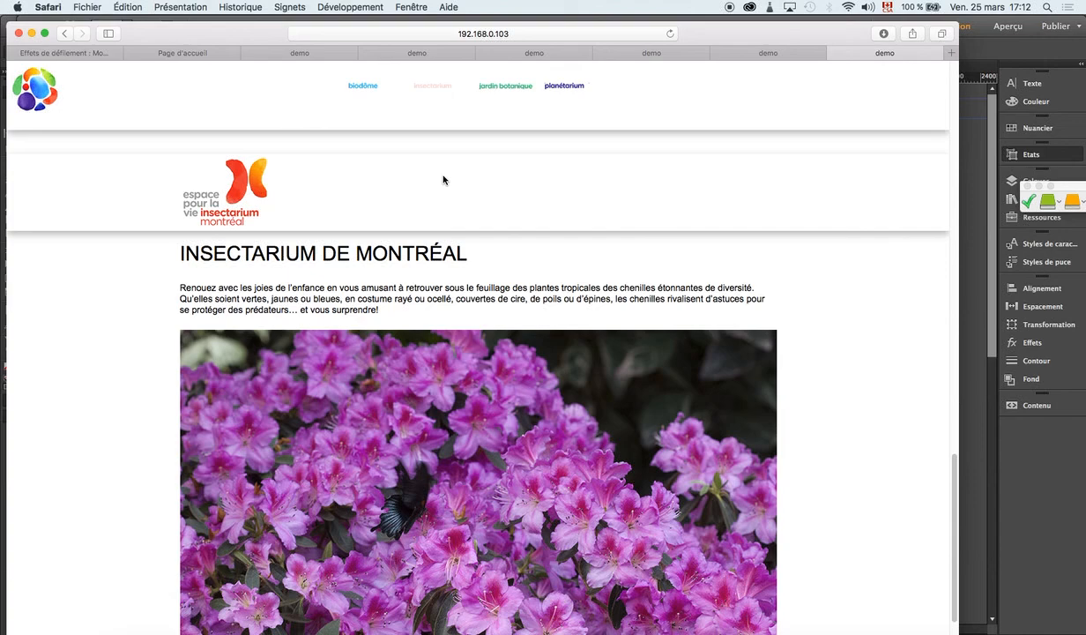
{"action": "key", "text": "super+Tab"}
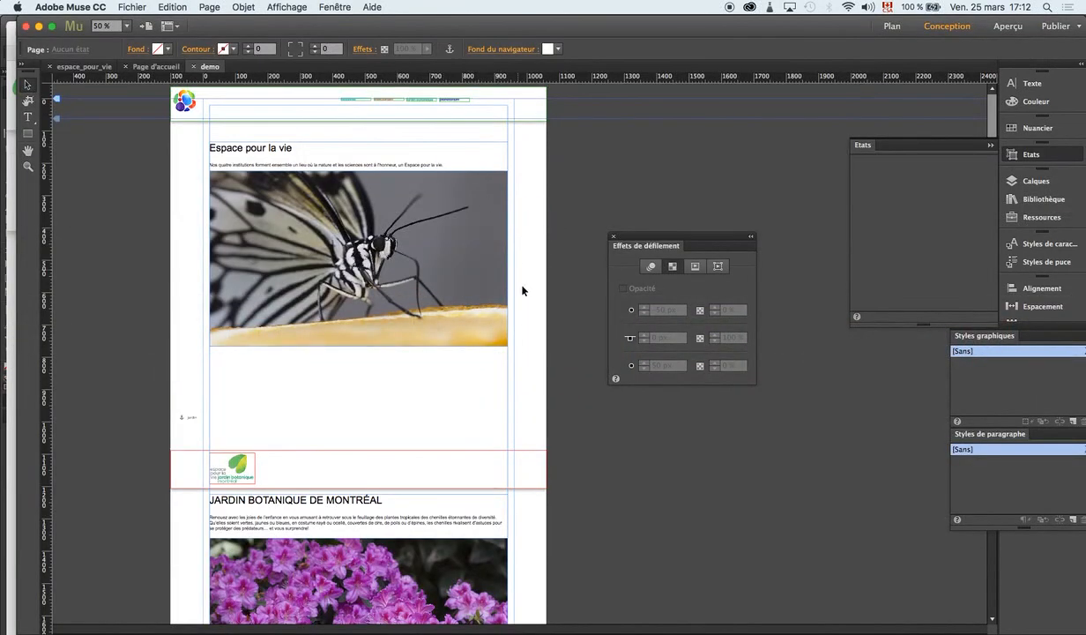